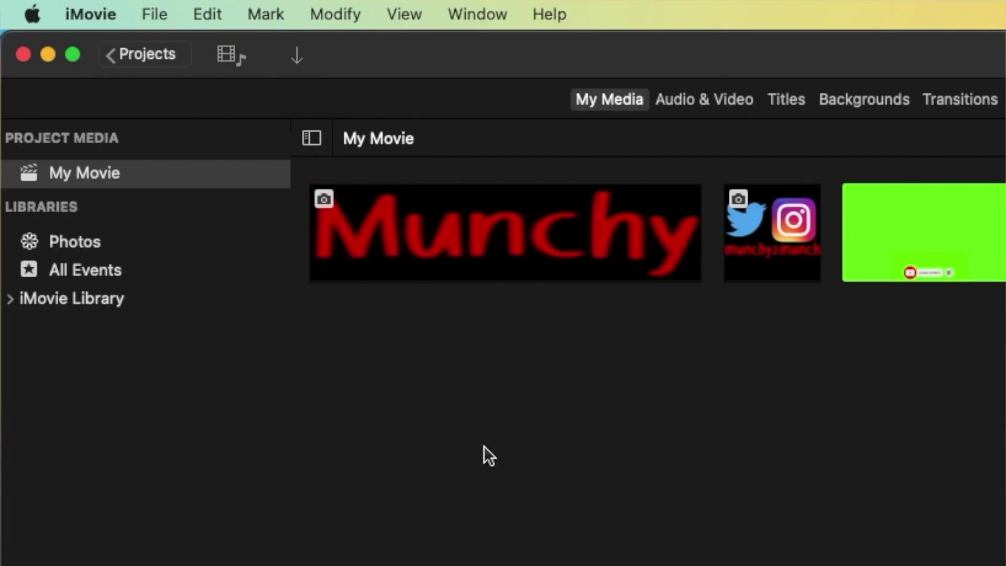
# - Bring up the My Movie project window
pyautogui.click(407, 16)
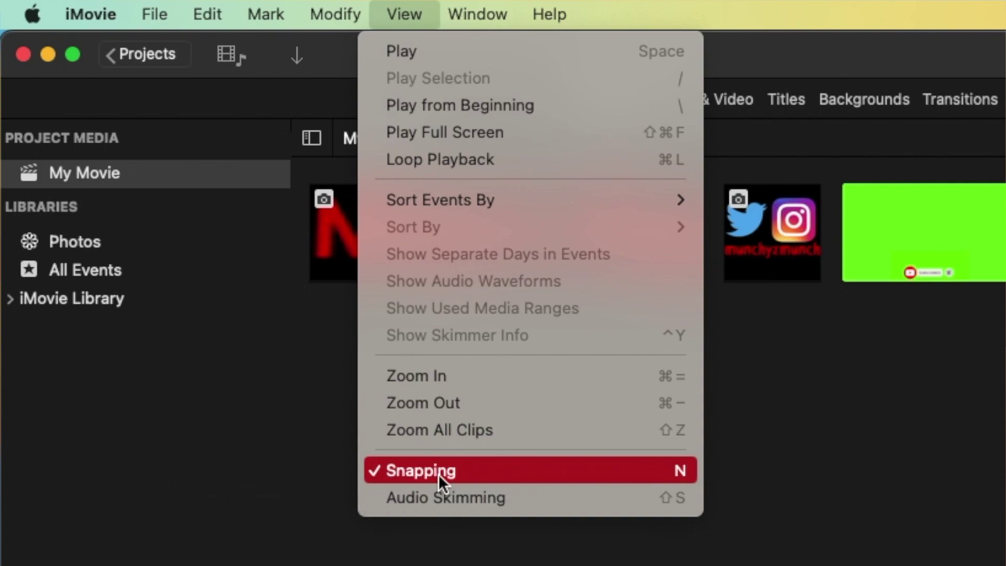
pyautogui.press('Escape')
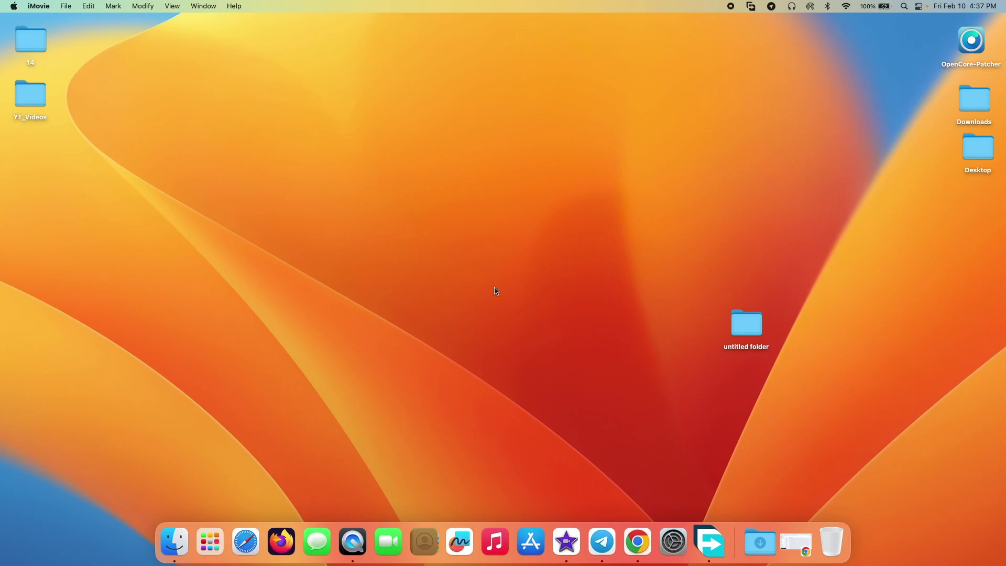
pyautogui.press('super+0')
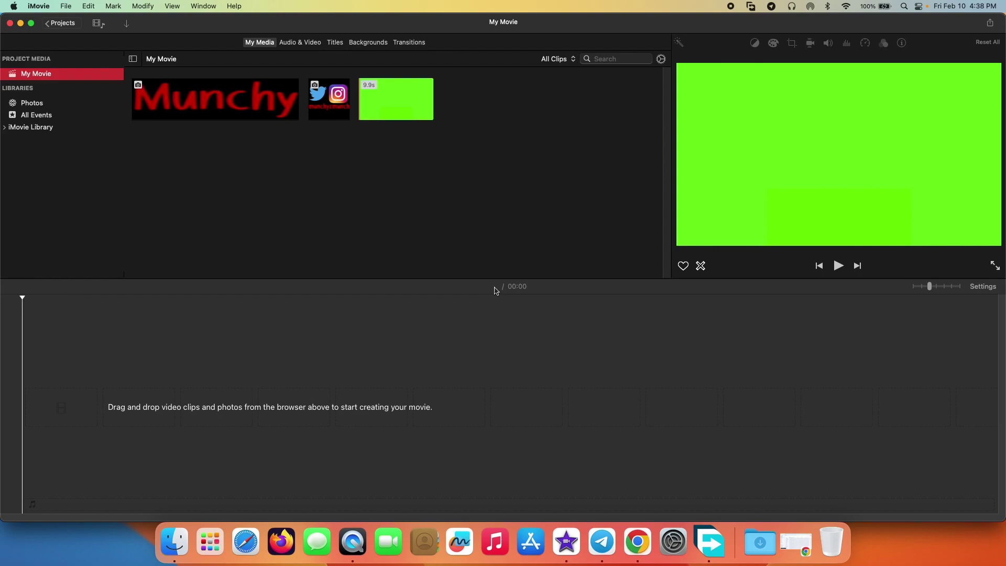
pyautogui.click(404, 228)
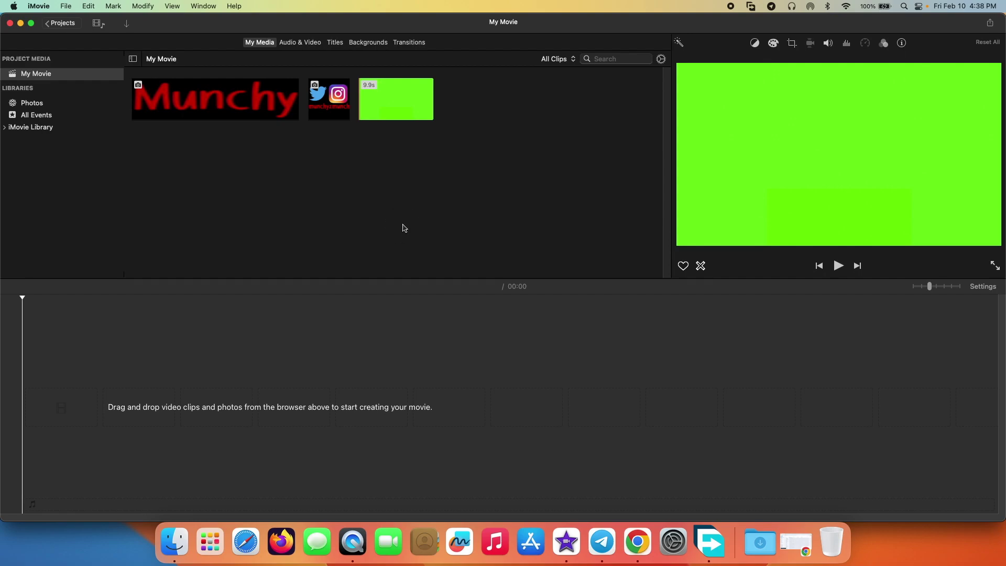
pyautogui.click(405, 356)
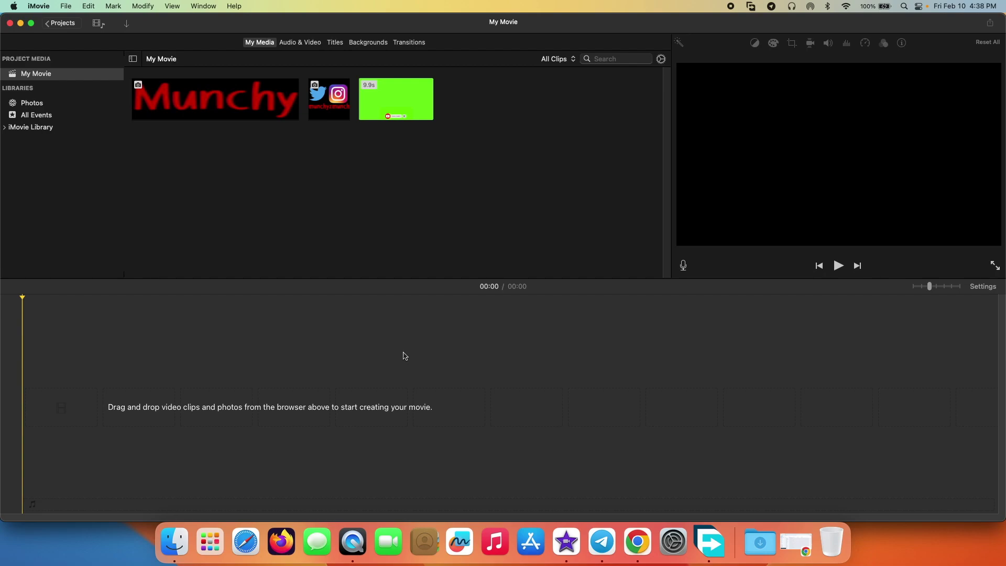
pyautogui.click(24, 149)
pyautogui.click(50, 130)
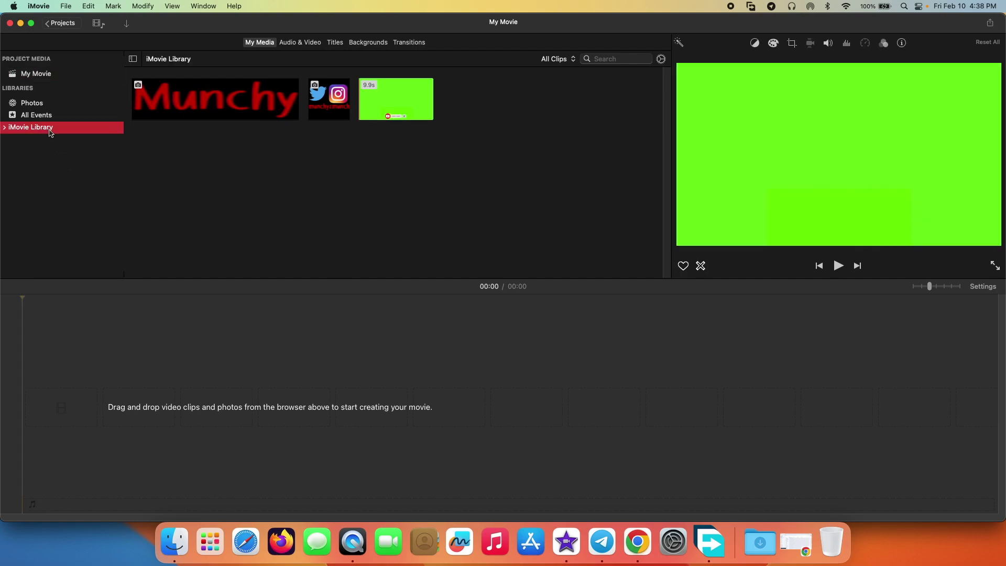
pyautogui.click(45, 80)
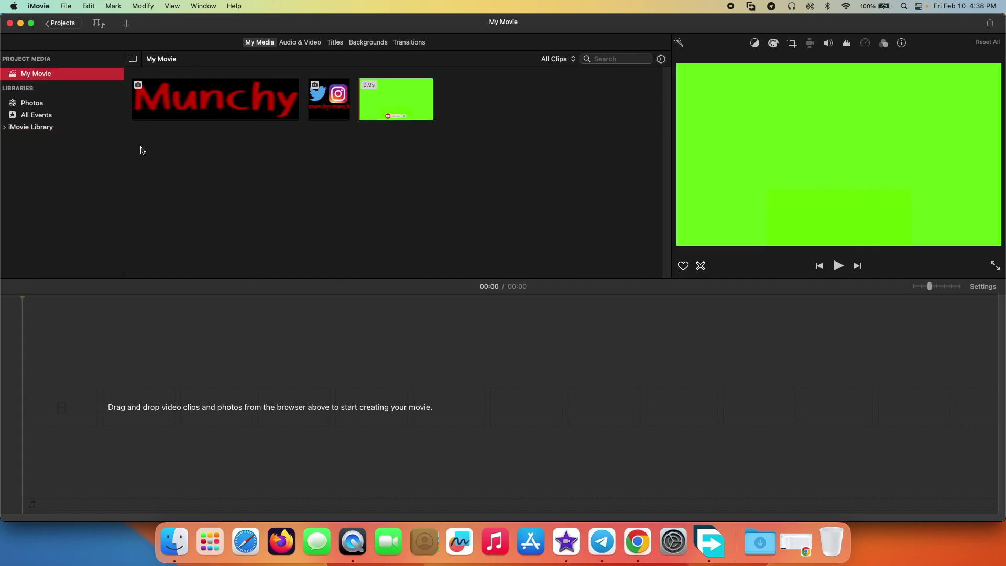
# - Start a media import and go to the YT_Videos folder as the source
pyautogui.click(66, 6)
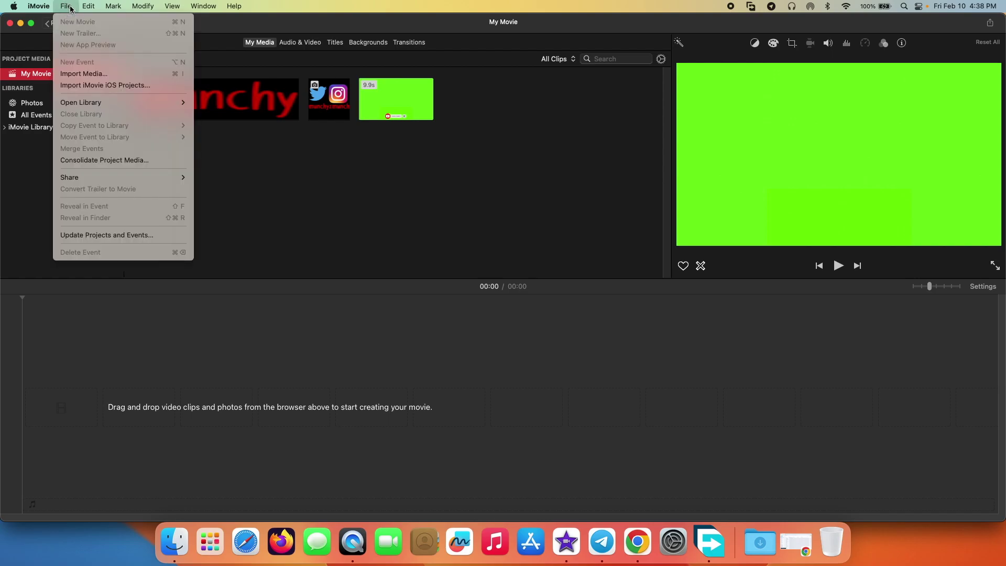
pyautogui.click(84, 74)
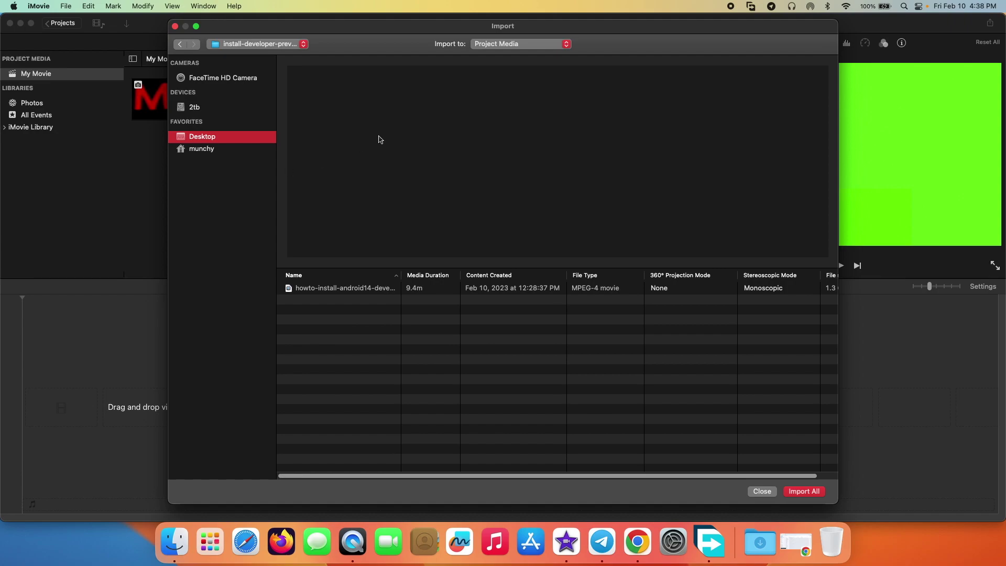
pyautogui.click(269, 46)
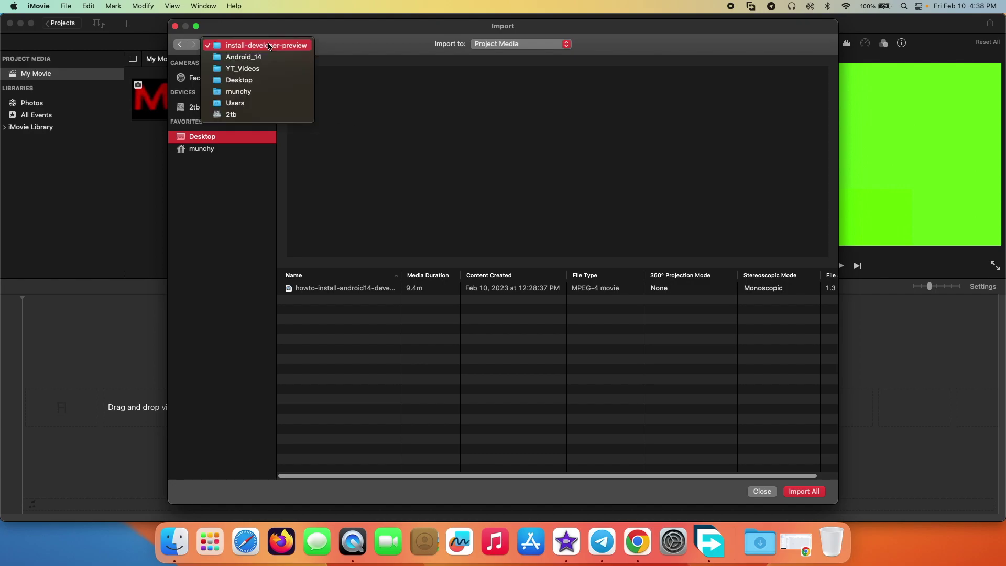
pyautogui.click(263, 70)
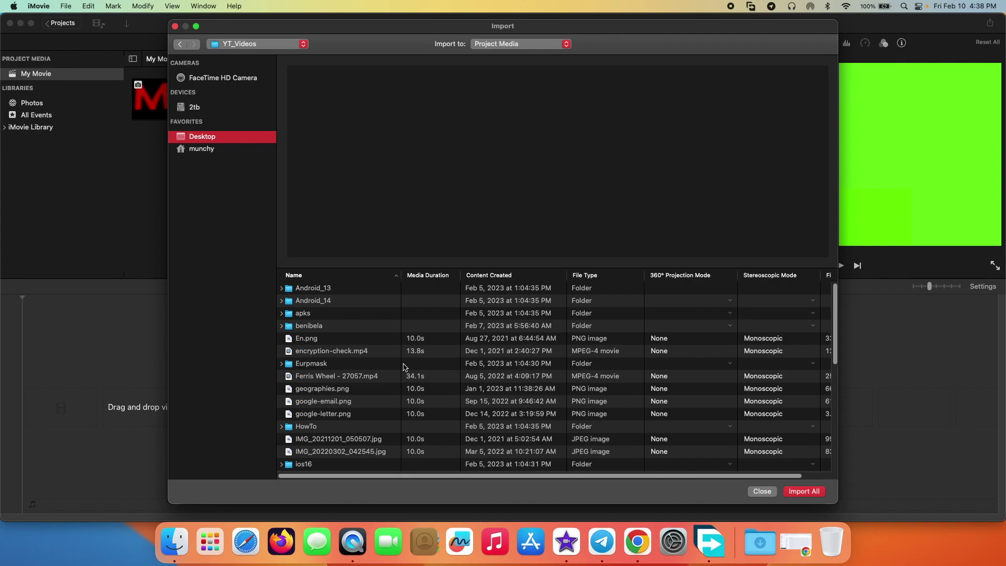
# - Import both videos from the samsung-skip-setup folder inside HowTo into the project media
pyautogui.scroll(-10, 404, 367)
pyautogui.scroll(3, 404, 367)
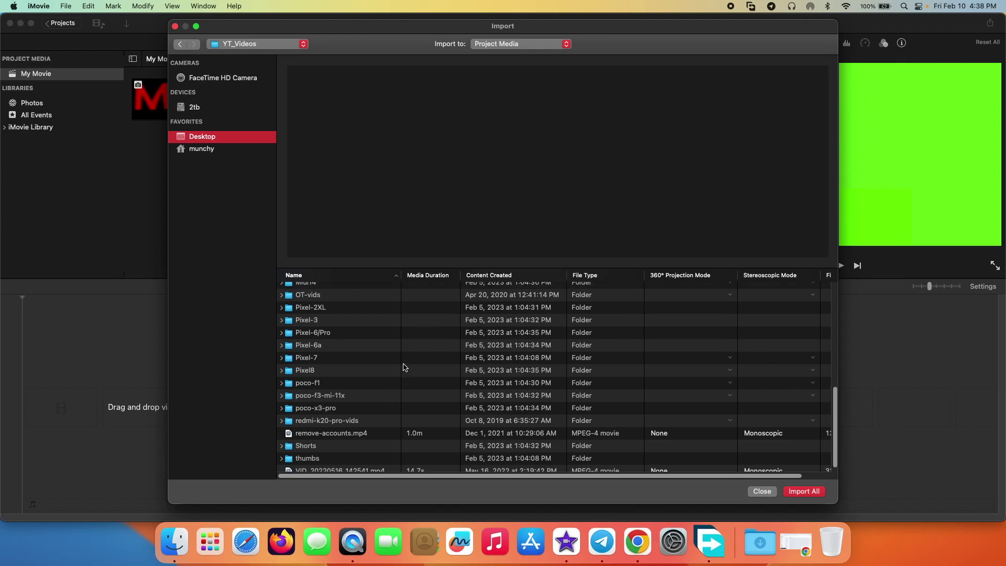
pyautogui.scroll(-5, 404, 367)
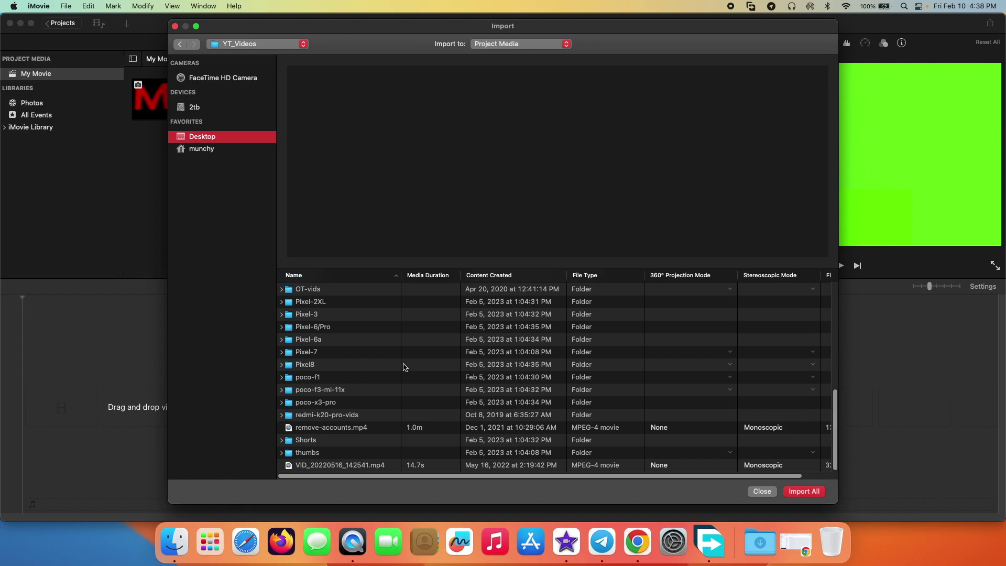
pyautogui.scroll(1, 404, 372)
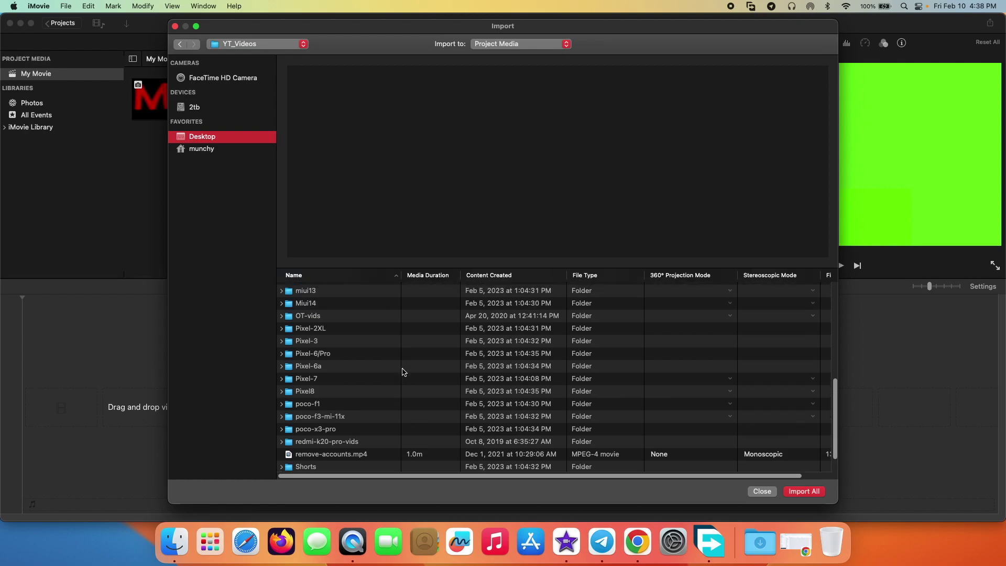
pyautogui.scroll(3, 404, 372)
pyautogui.scroll(2, 405, 373)
pyautogui.click(318, 300)
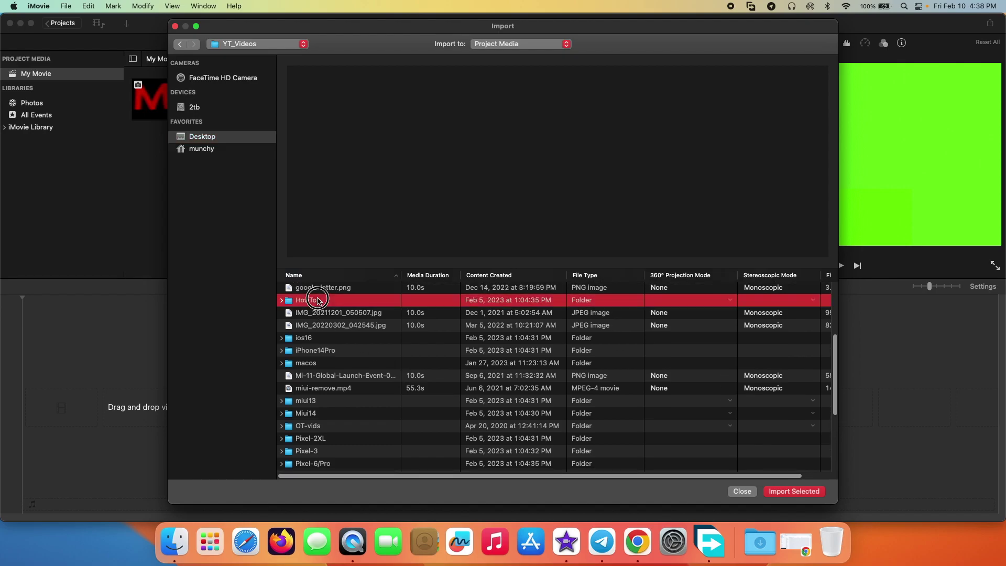
pyautogui.doubleClick(318, 300)
pyautogui.doubleClick(330, 293)
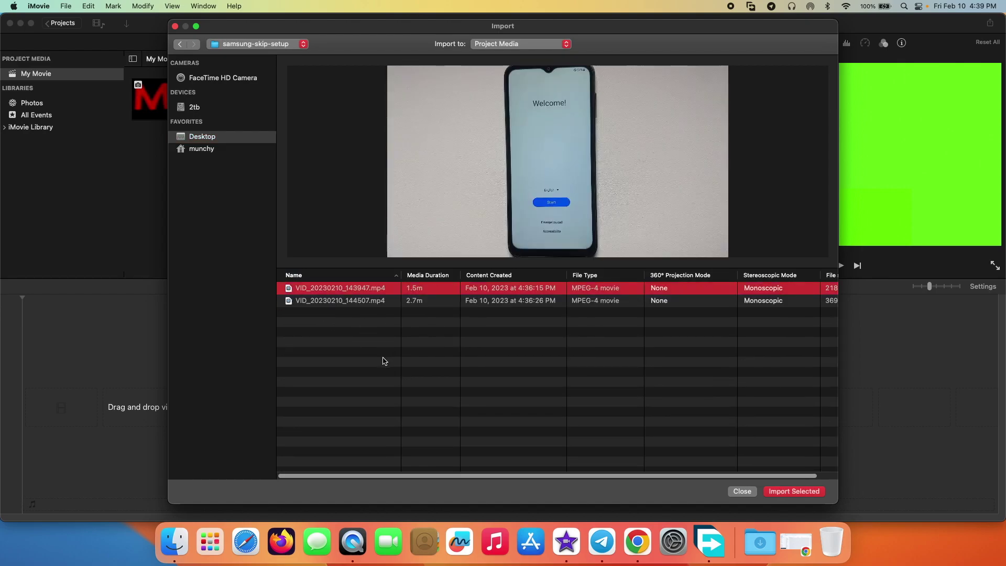
pyautogui.press('super+a')
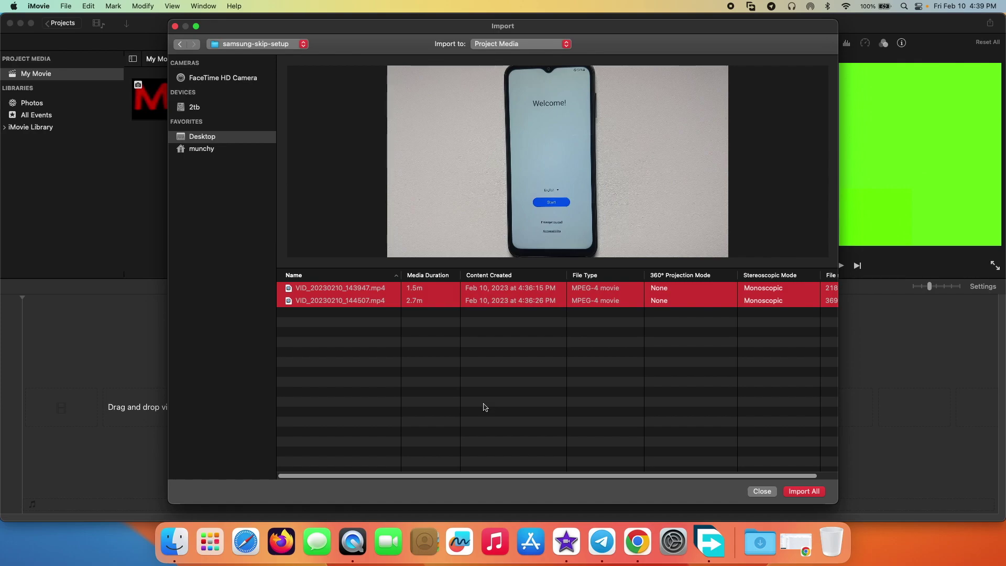
pyautogui.click(806, 493)
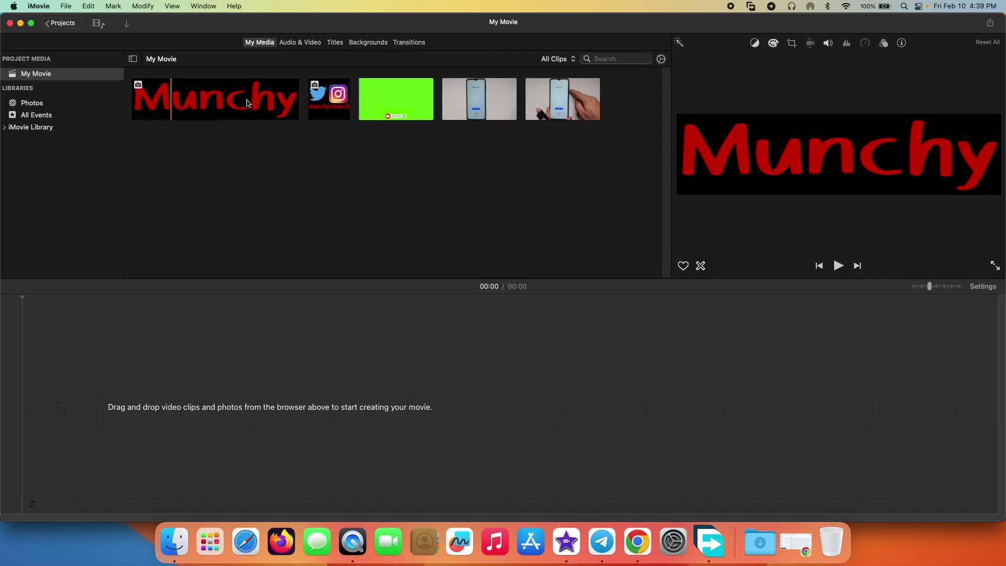
# - Add both imported phone videos to the timeline, VID_20230210_143947 first and the 2.7-minute clip after it, and place the playhead at 00:16
pyautogui.moveTo(469, 103); pyautogui.dragTo(189, 416)
pyautogui.moveTo(543, 112); pyautogui.dragTo(786, 412)
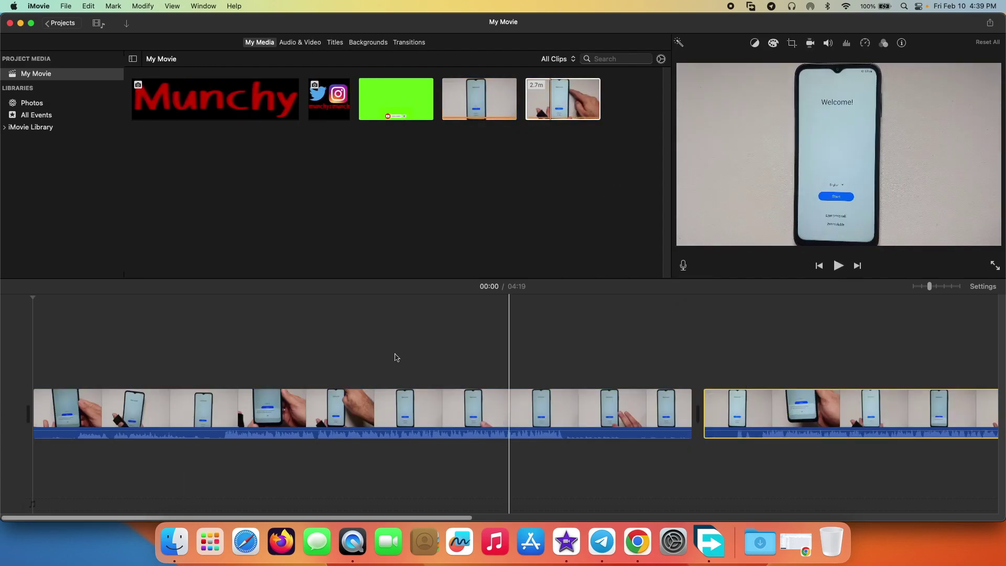
pyautogui.moveTo(421, 522); pyautogui.dragTo(184, 518)
pyautogui.click(148, 339)
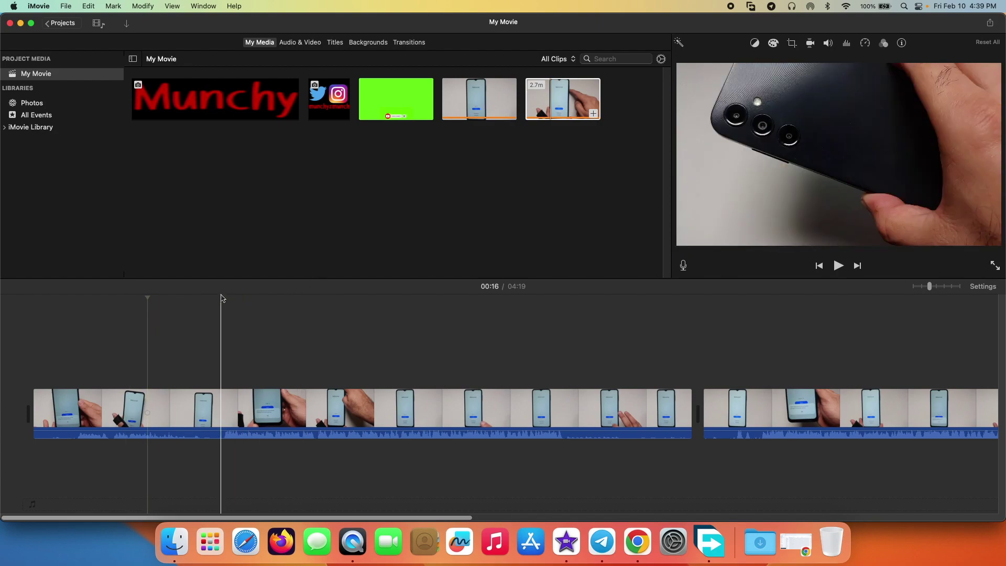
# - Try the first phone video as a separate audio track below the main clip, testing the volume levels, and delete that track
pyautogui.moveTo(473, 118); pyautogui.dragTo(65, 470)
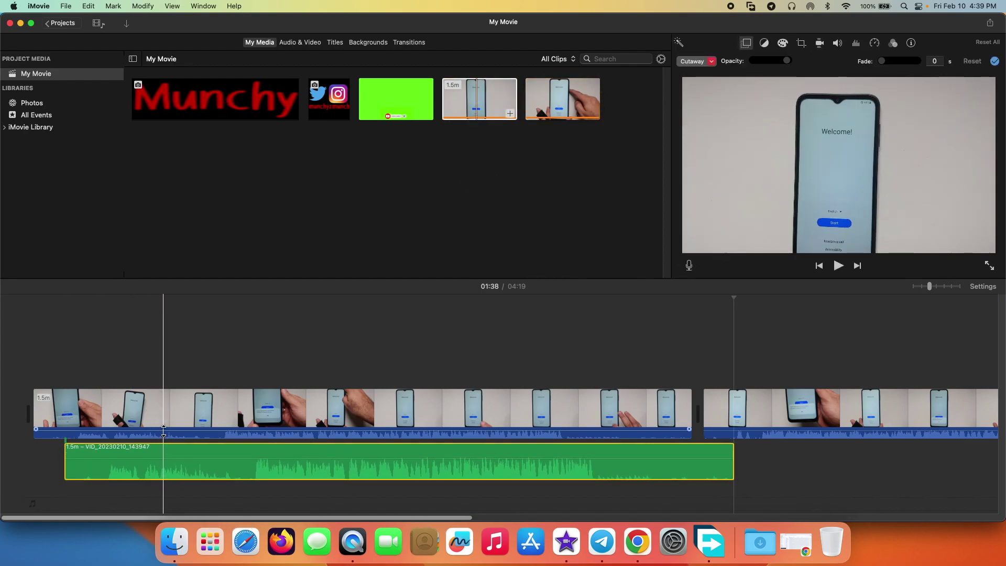
pyautogui.moveTo(164, 432)
pyautogui.mouseDown()
pyautogui.moveTo(162, 420)
pyautogui.moveTo(170, 438)
pyautogui.mouseUp()
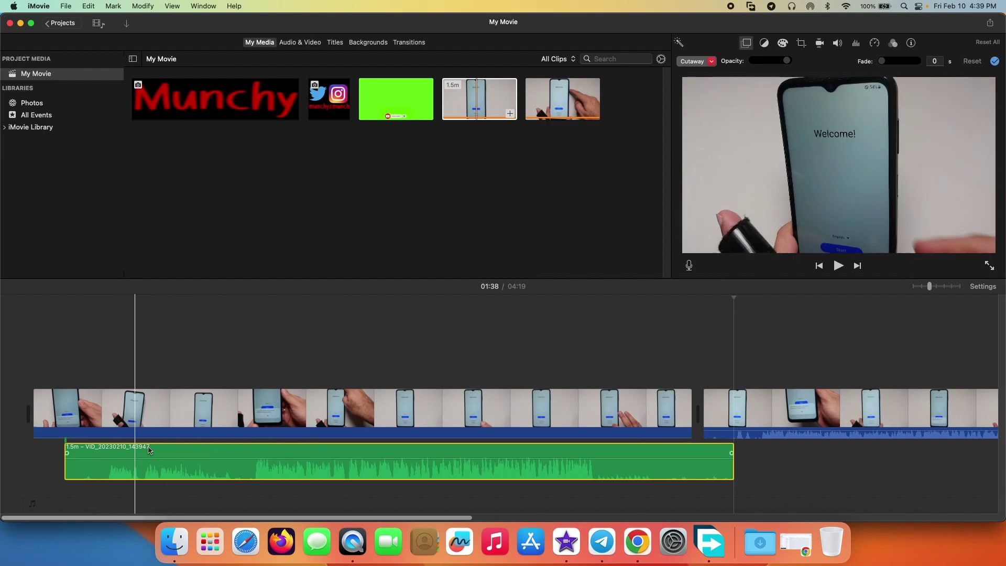
pyautogui.moveTo(151, 438); pyautogui.dragTo(165, 454)
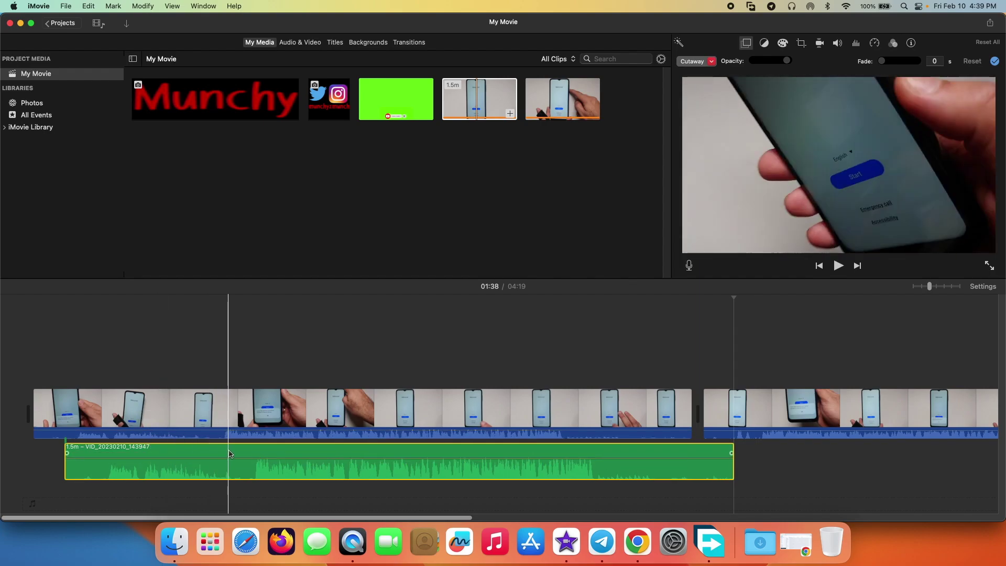
pyautogui.click(229, 454)
pyautogui.press('Delete')
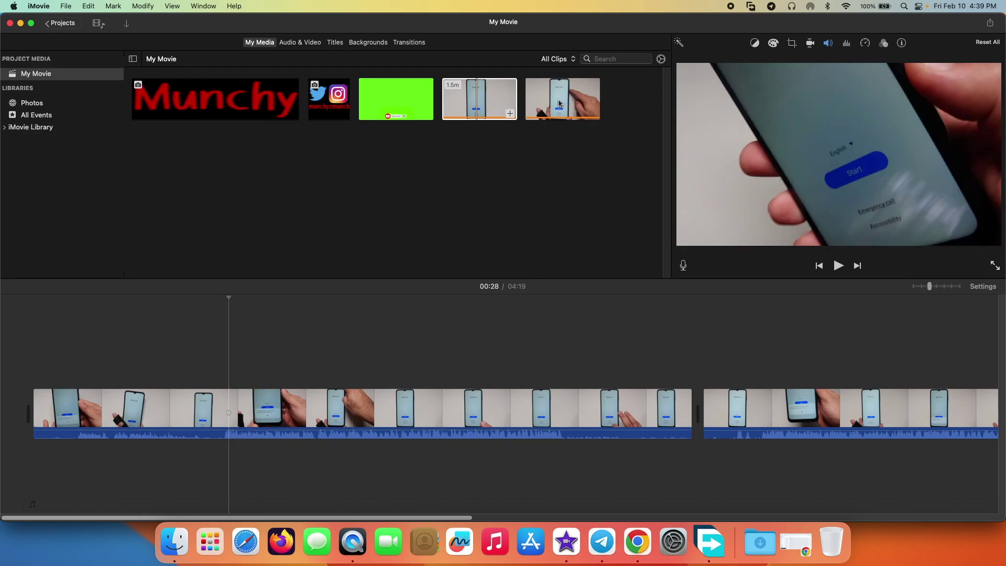
# - Try the second phone video as a cutaway above the main clip and delete it
pyautogui.moveTo(559, 99); pyautogui.dragTo(74, 349)
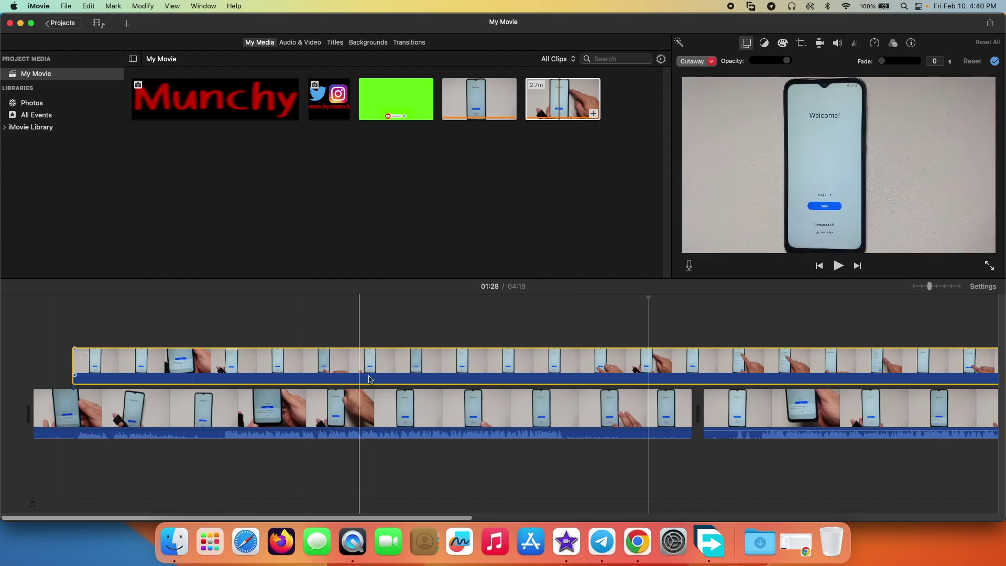
pyautogui.press('Delete')
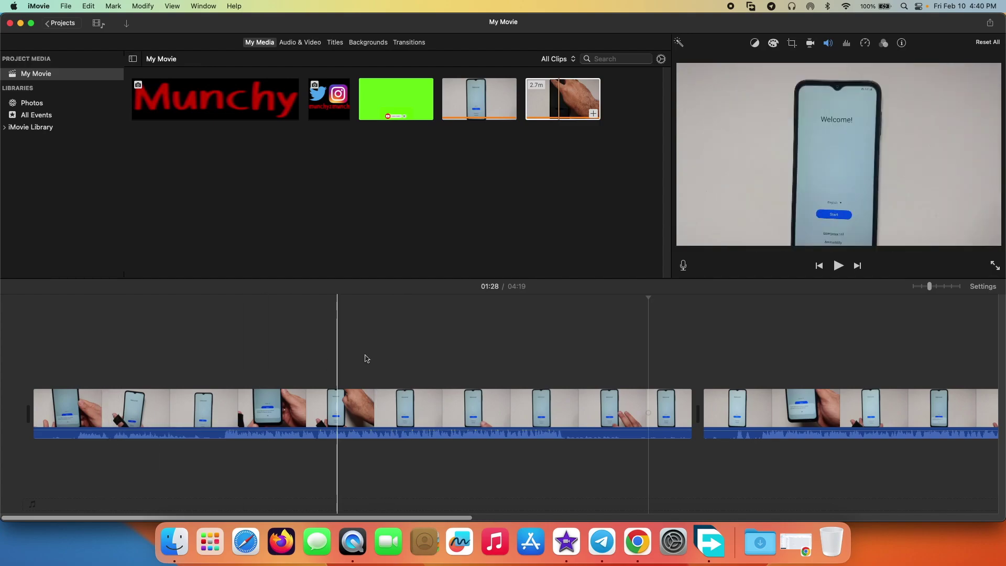
# - Split the first timeline clip at 00:26 and delete the part before the cut
pyautogui.click(221, 419)
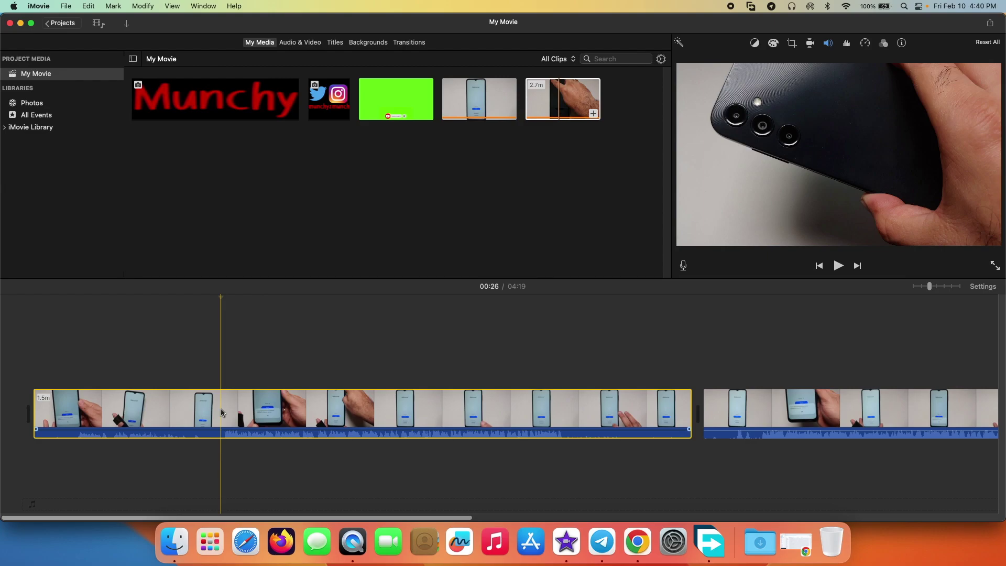
pyautogui.press('super+b')
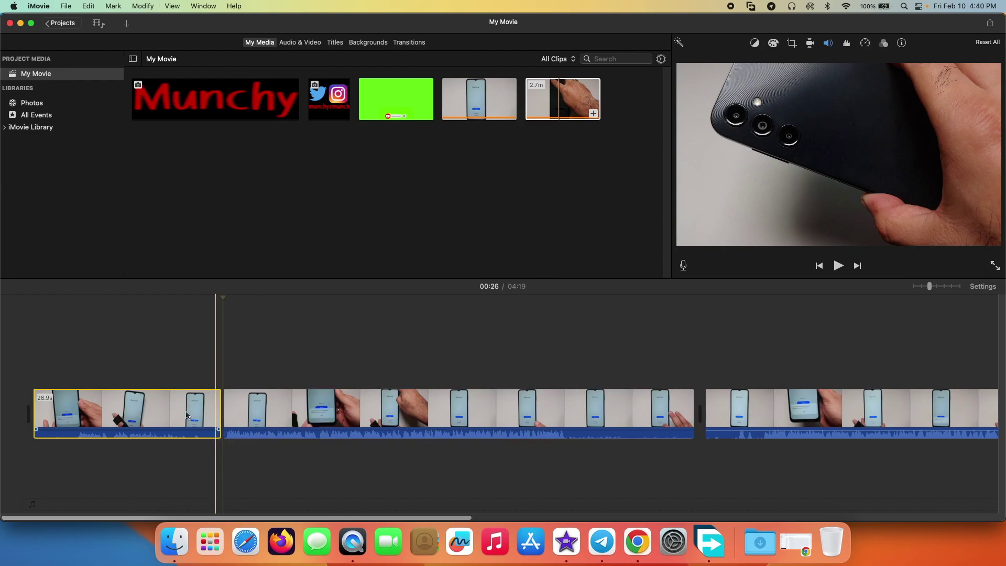
pyautogui.click(148, 410)
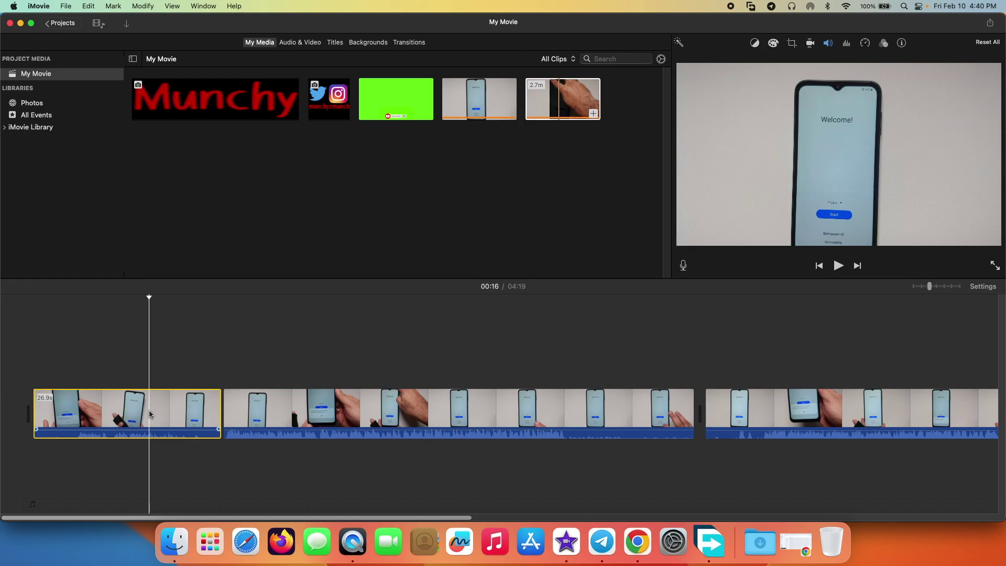
pyautogui.press('Delete')
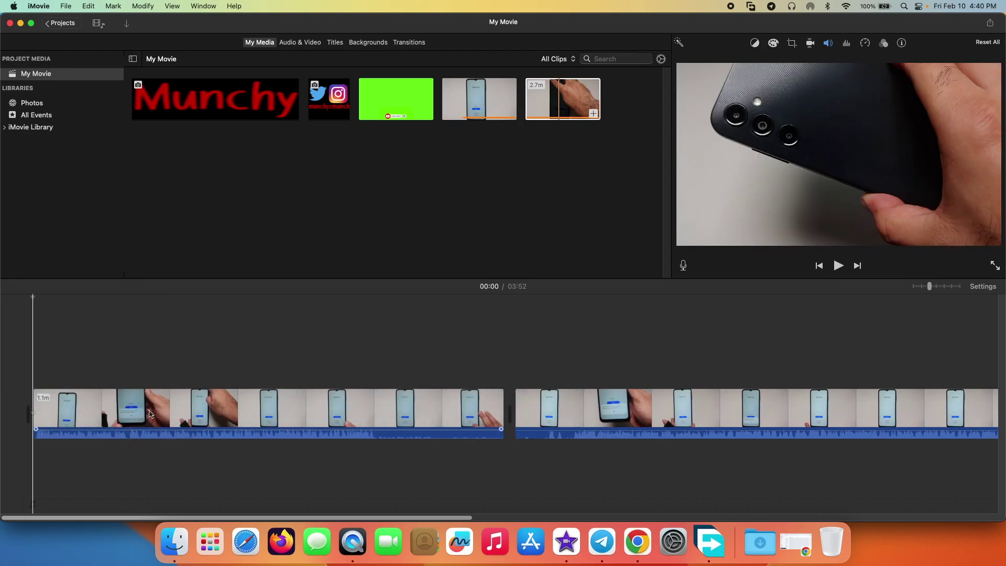
pyautogui.press('super+z')
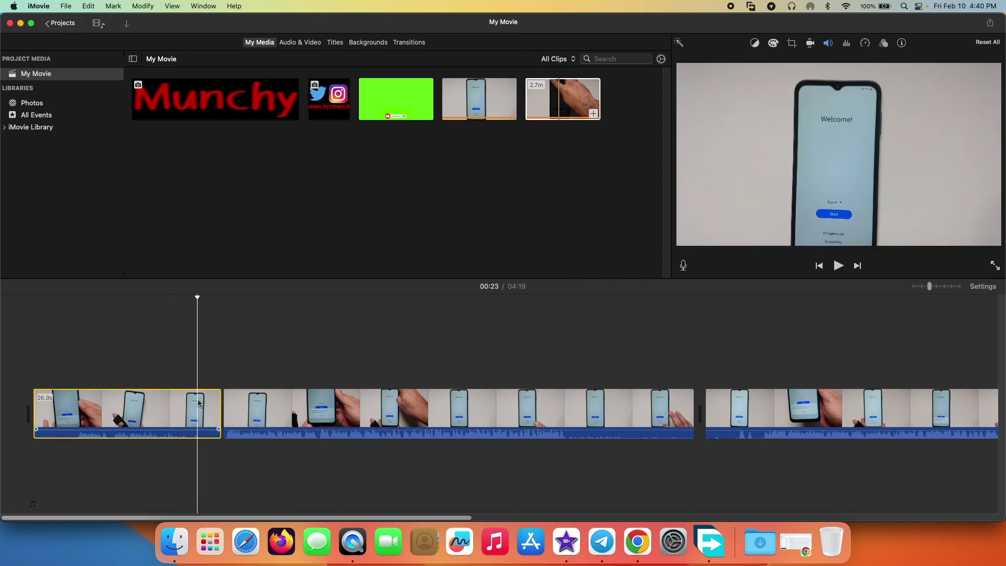
pyautogui.press('Delete')
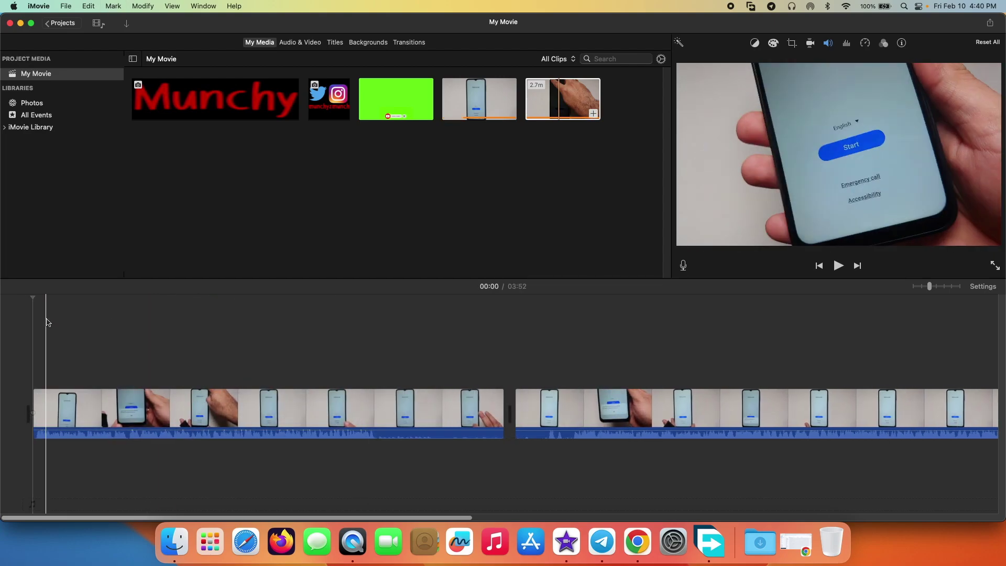
# - Split the first timeline clip at 00:50 and delete the part after the cut
pyautogui.click(383, 405)
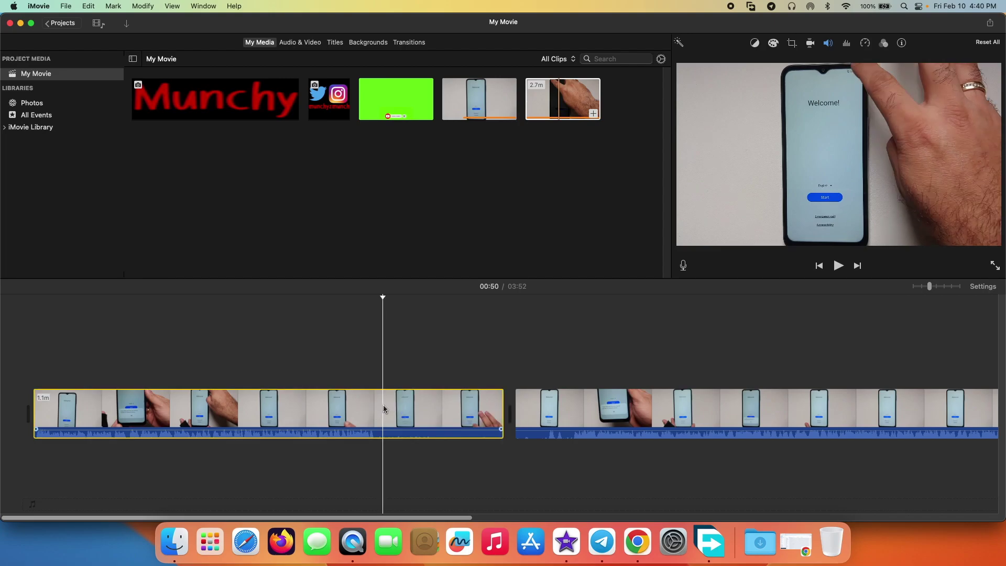
pyautogui.press('super+b')
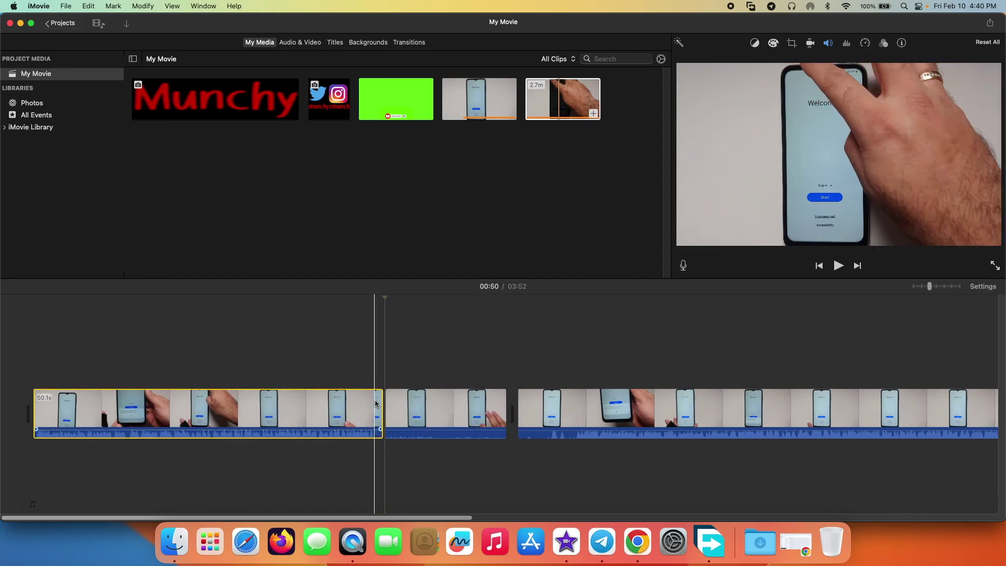
pyautogui.click(411, 406)
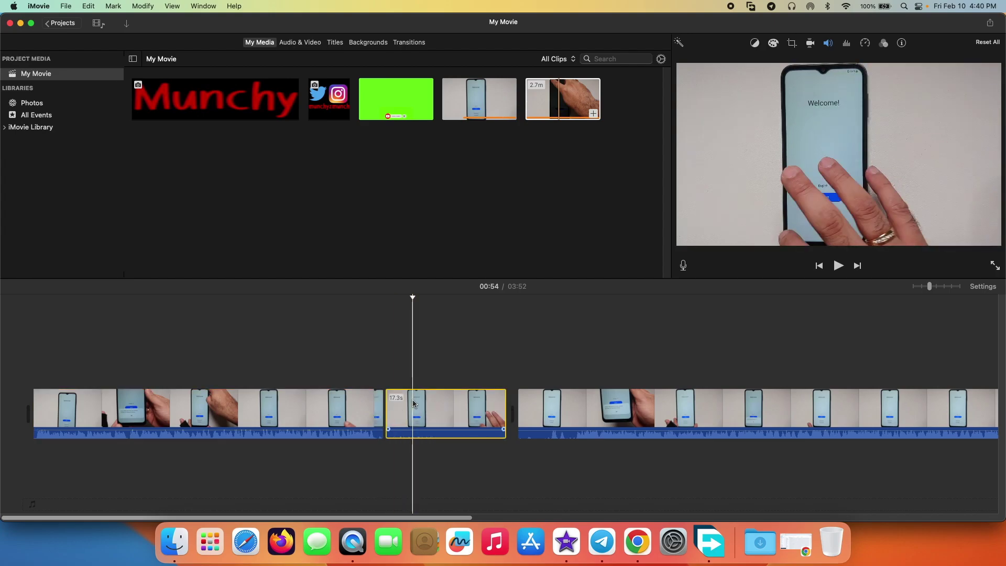
pyautogui.press('Delete')
# - Split the second timeline clip at about 00:57 and delete the part before the cut
pyautogui.click(447, 409)
pyautogui.press('super+b')
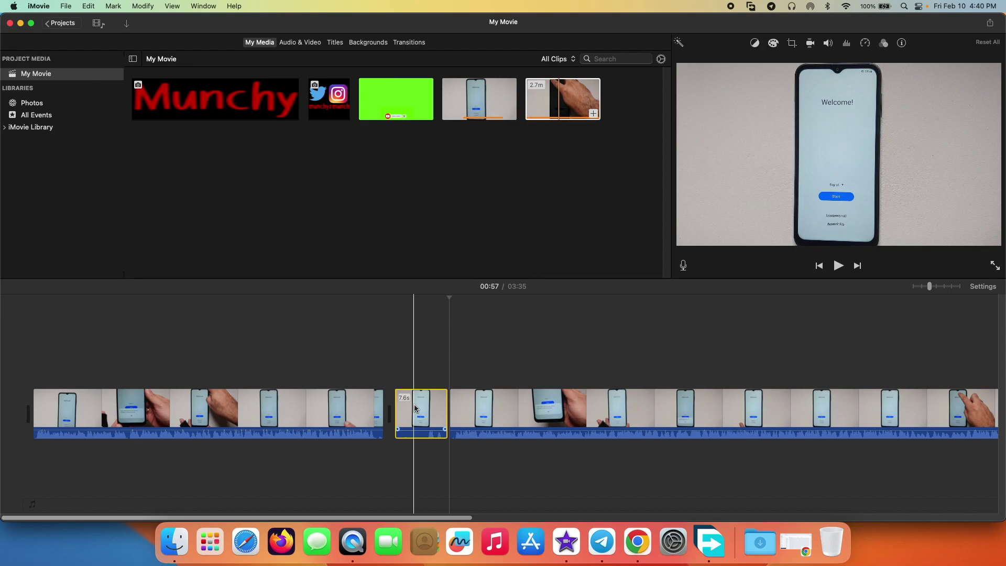
pyautogui.press('Delete')
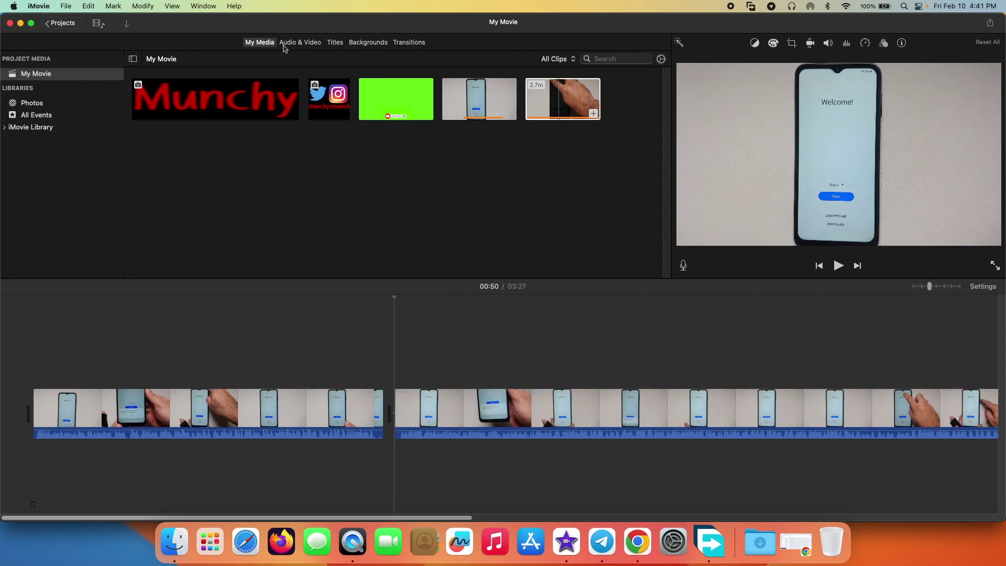
# - Try the Spin In and Ripple transitions between the two timeline clips
pyautogui.click(404, 42)
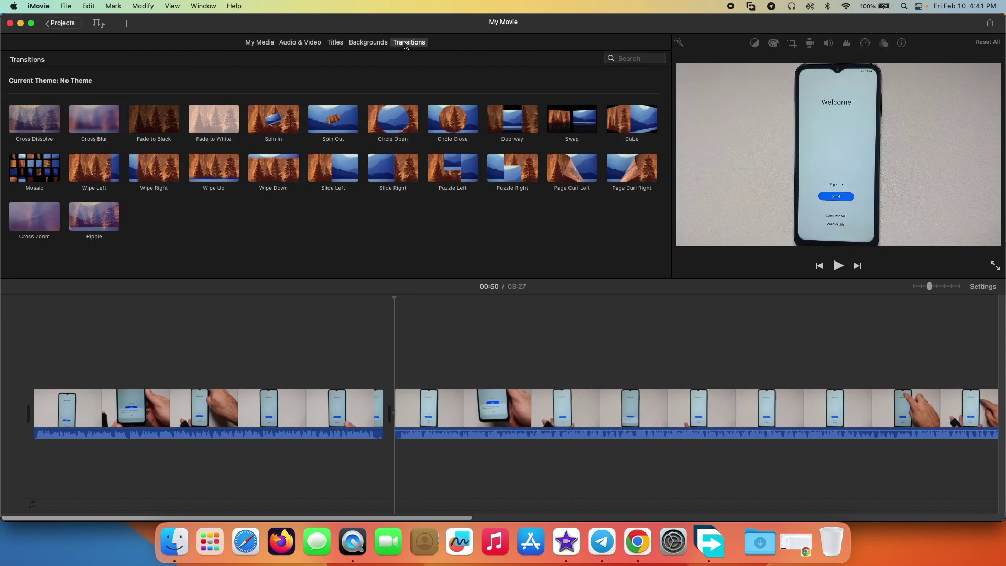
pyautogui.moveTo(270, 122); pyautogui.dragTo(382, 397)
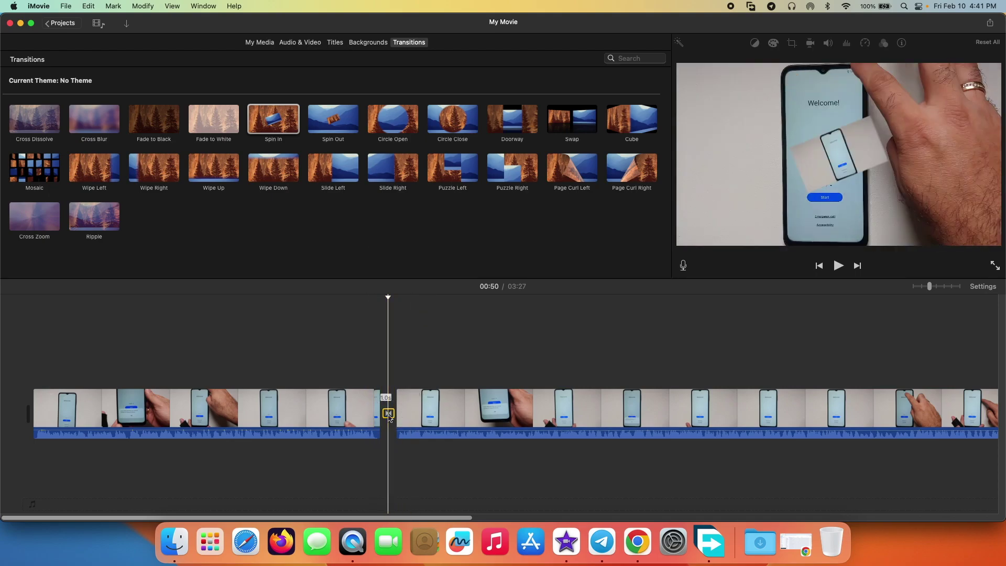
pyautogui.moveTo(89, 233); pyautogui.dragTo(387, 424)
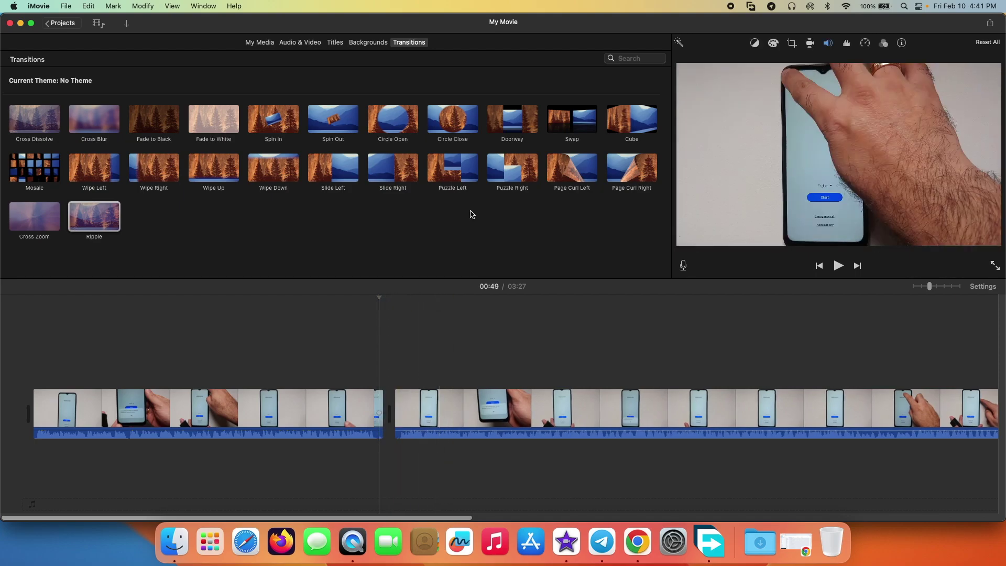
# - Add a Reveal Lower Third title above the first timeline clip and stretch its duration to 20.1 s
pyautogui.click(334, 42)
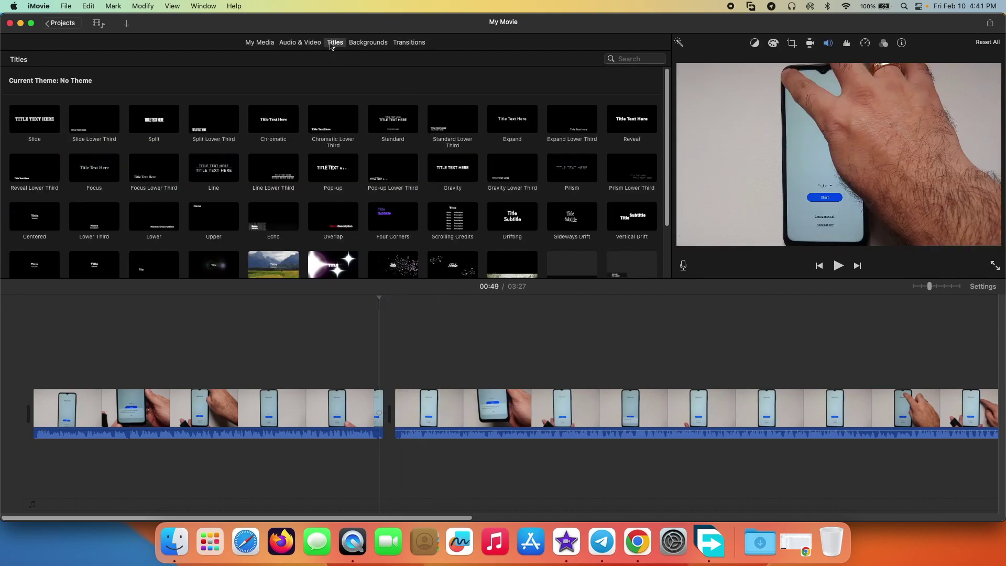
pyautogui.scroll(-3, 386, 230)
pyautogui.scroll(3, 384, 241)
pyautogui.scroll(-3, 383, 251)
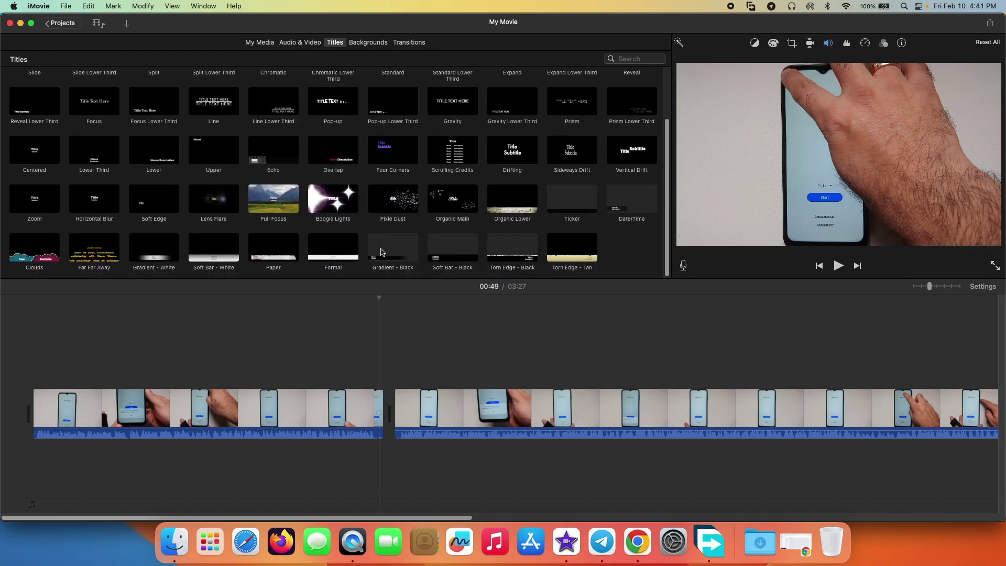
pyautogui.scroll(4, 382, 252)
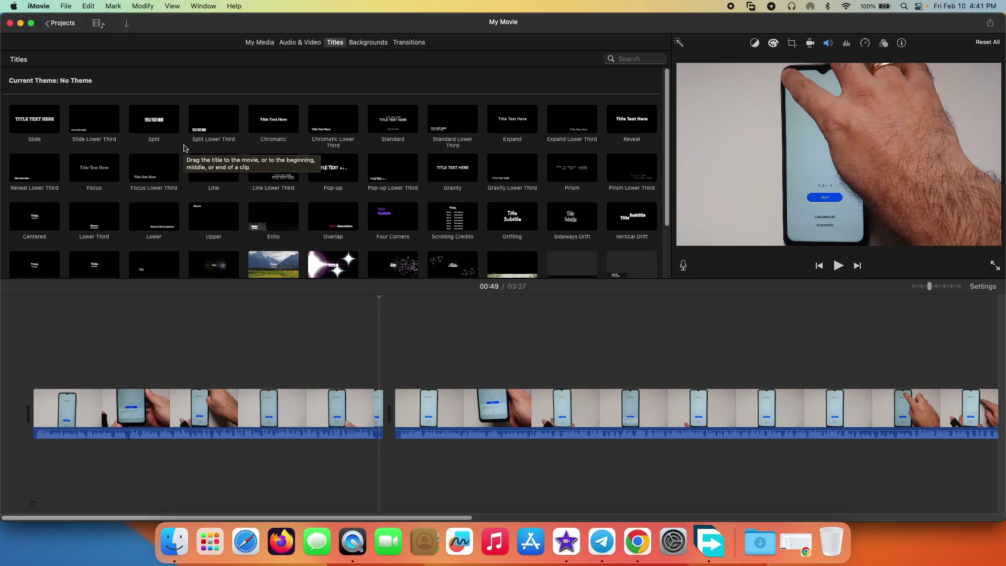
pyautogui.moveTo(33, 169); pyautogui.dragTo(111, 376)
pyautogui.click(249, 379)
pyautogui.moveTo(123, 379); pyautogui.dragTo(236, 377)
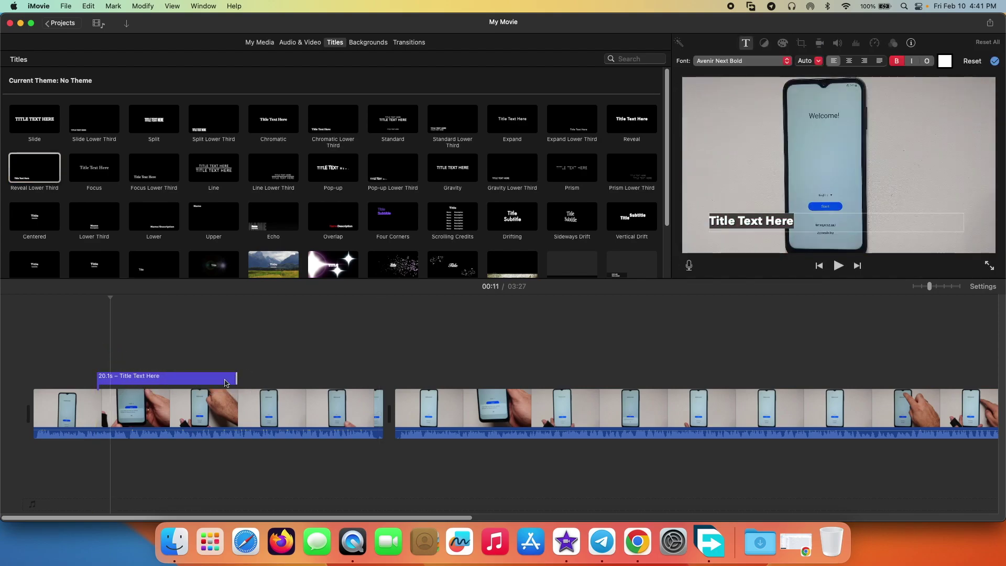
# - Replace the placeholder text of the lower third title with "hhehehe"
pyautogui.click(133, 380)
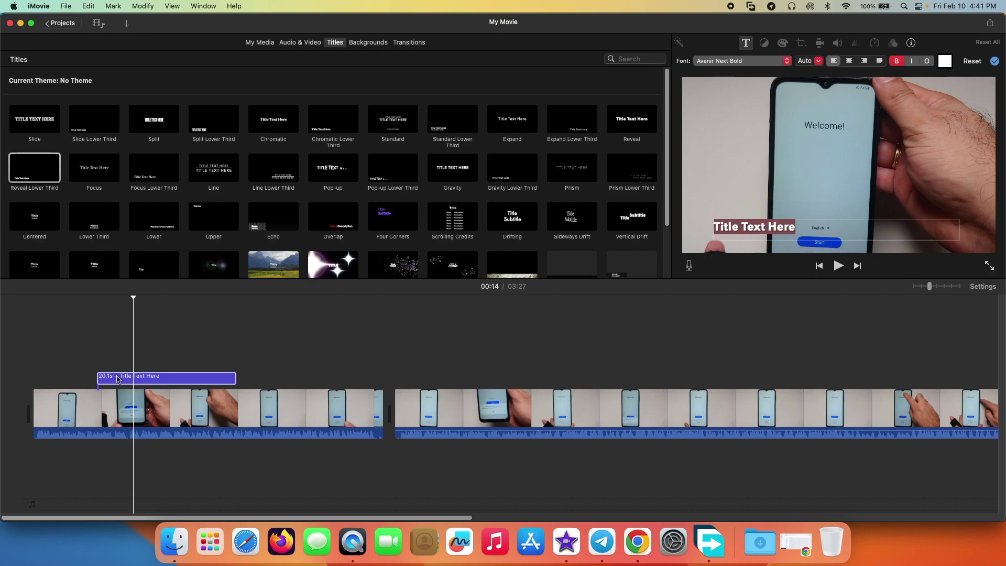
pyautogui.press('space')
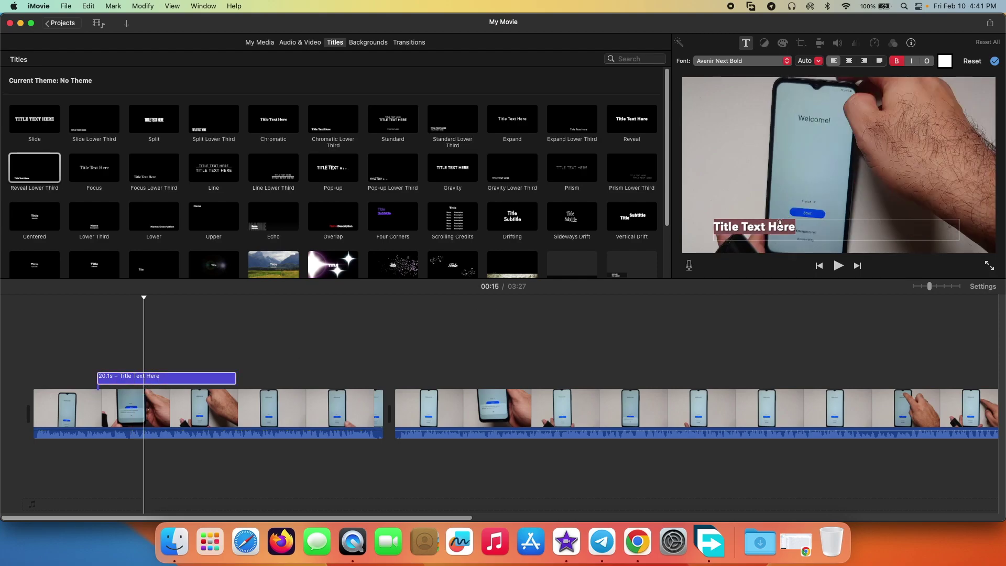
pyautogui.moveTo(805, 226); pyautogui.dragTo(696, 226)
pyautogui.write('hhehehe')
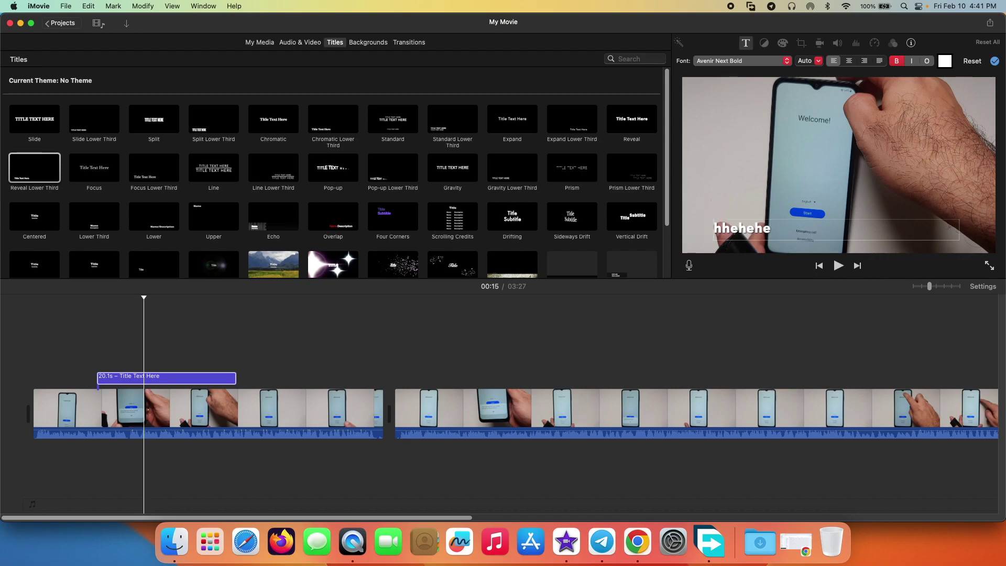
# - Select the title text and try a text colour from the pencil palette after browsing the other colour pickers
pyautogui.doubleClick(758, 230)
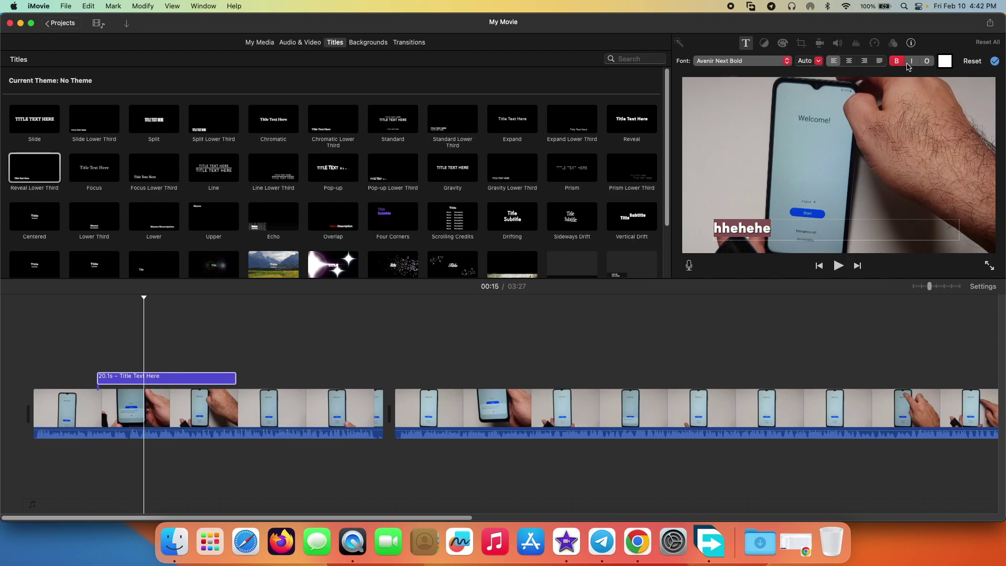
pyautogui.click(945, 62)
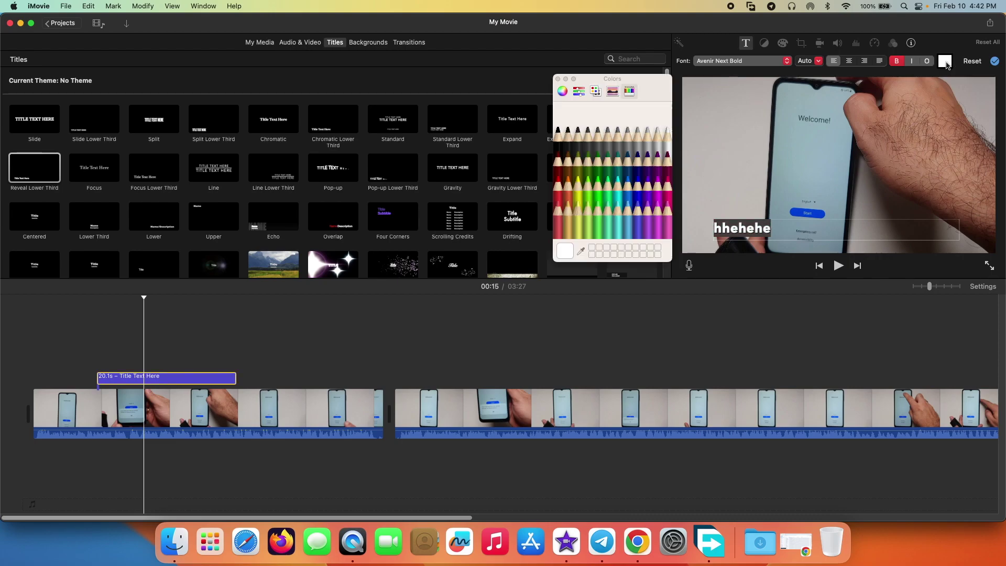
pyautogui.click(563, 91)
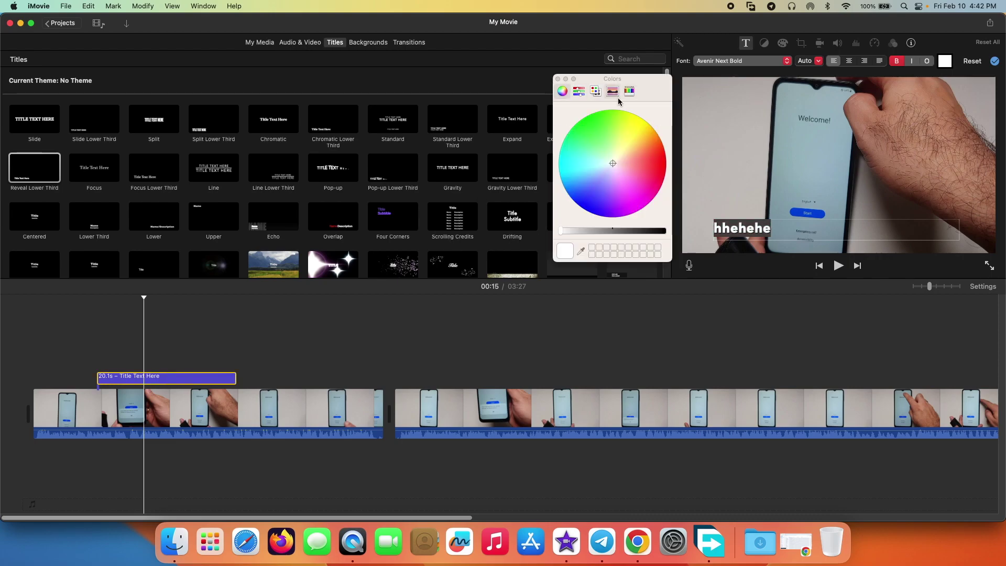
pyautogui.click(613, 92)
pyautogui.click(630, 91)
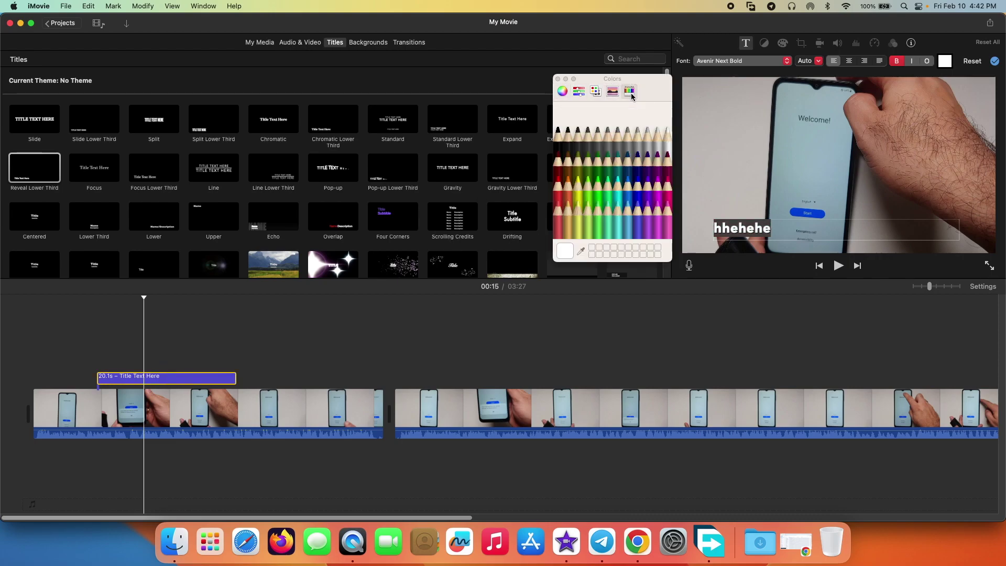
pyautogui.click(564, 191)
pyautogui.click(558, 79)
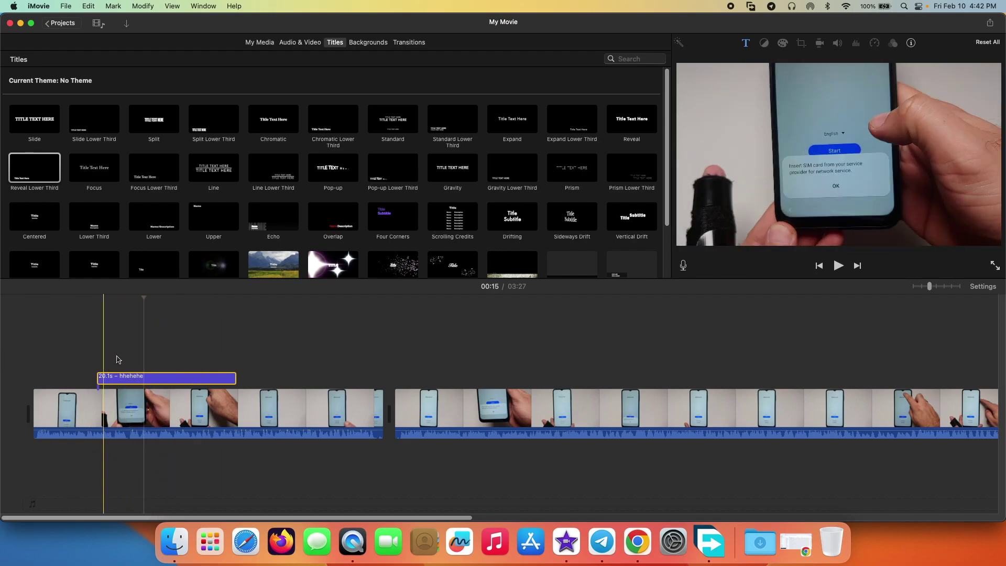
# - Delete the "hhehehe" title from the timeline and place the playhead at 00:47
pyautogui.click(126, 378)
pyautogui.press('Delete')
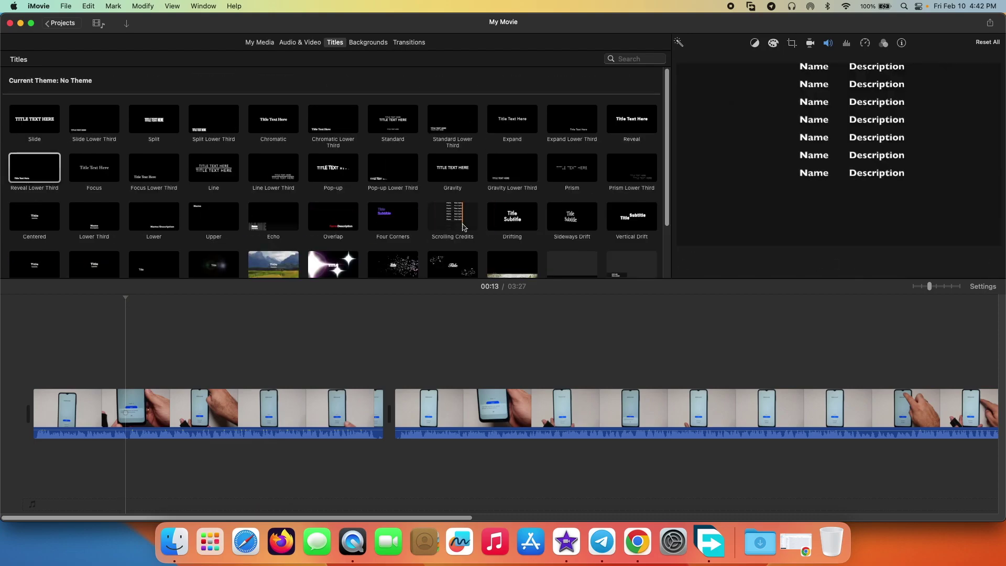
pyautogui.scroll(-3, 462, 220)
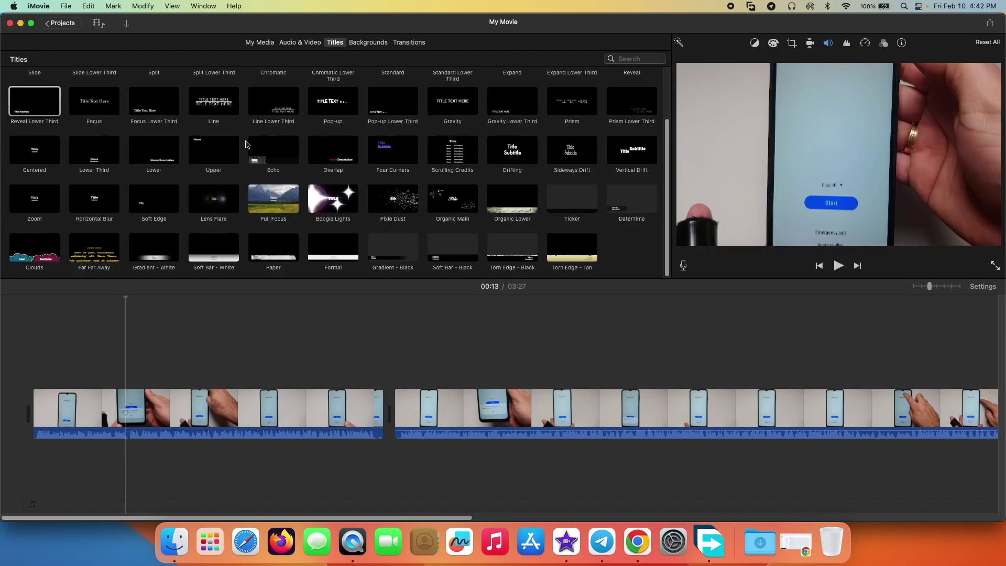
pyautogui.click(362, 340)
# - Place the 9.9 s green-screen subscribe clip above the first timeline clip at about 00:13 and set the playhead to 00:17 on it
pyautogui.click(260, 43)
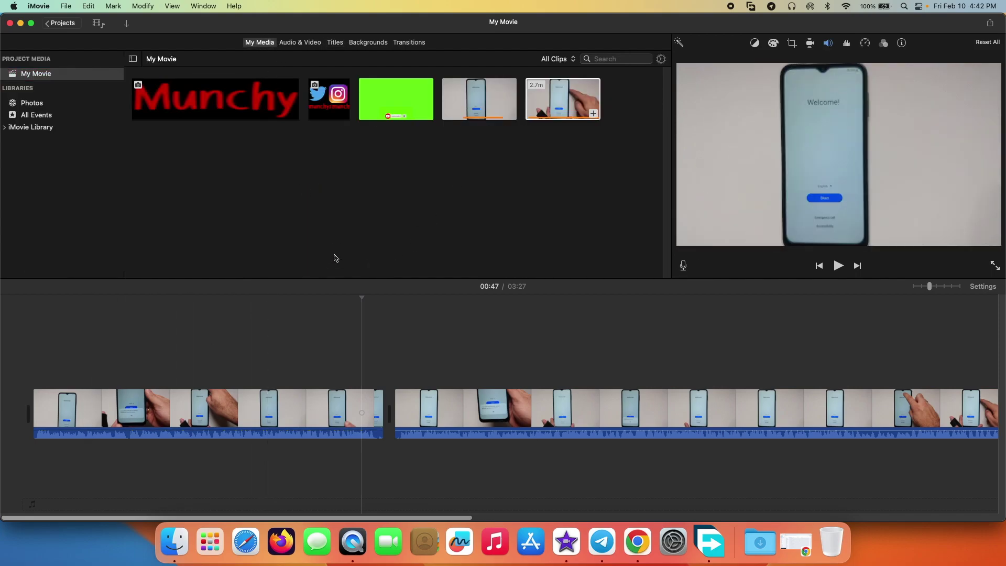
pyautogui.moveTo(545, 108); pyautogui.dragTo(519, 143)
pyautogui.moveTo(402, 118); pyautogui.dragTo(142, 362)
pyautogui.click(144, 360)
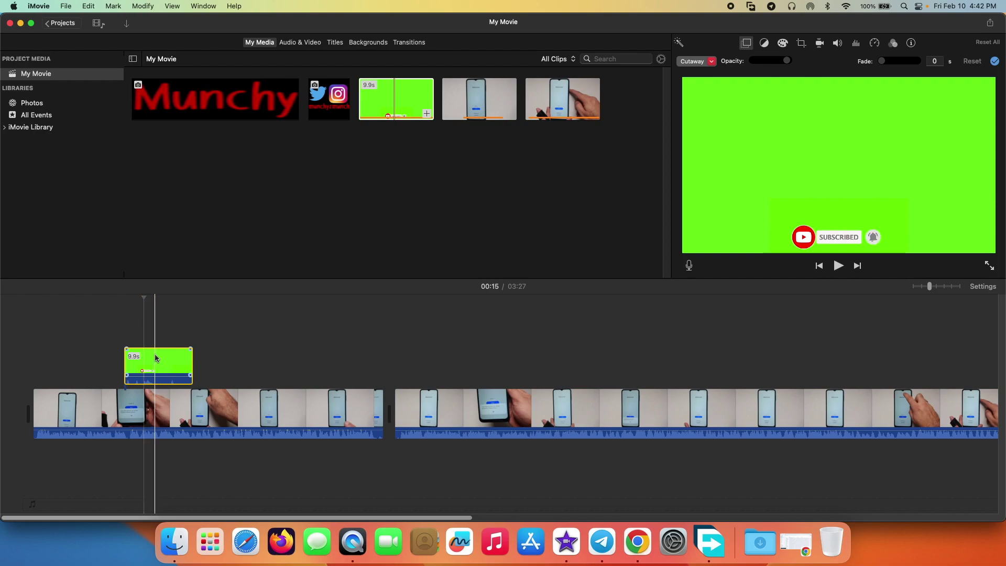
pyautogui.click(85, 365)
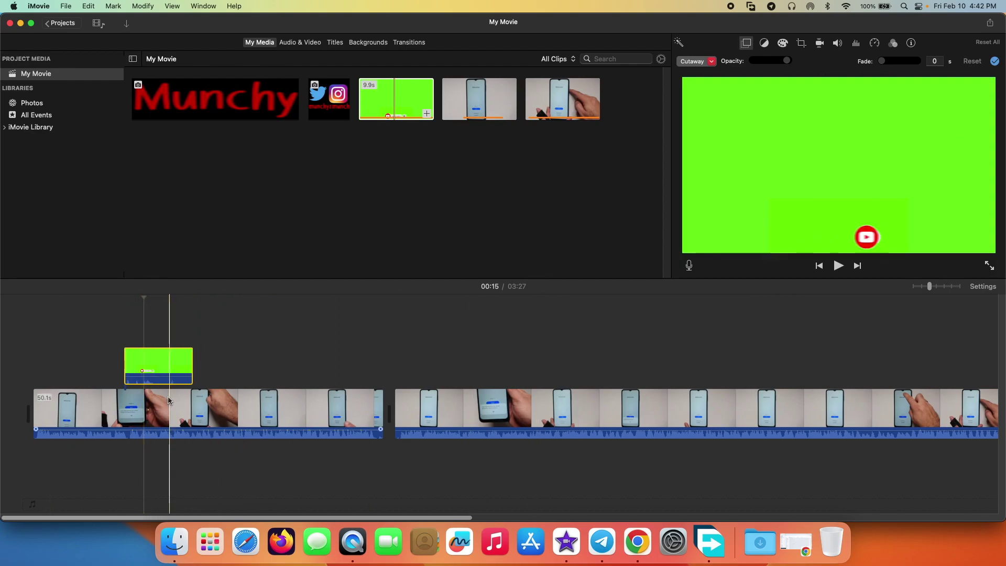
pyautogui.click(160, 369)
pyautogui.click(155, 367)
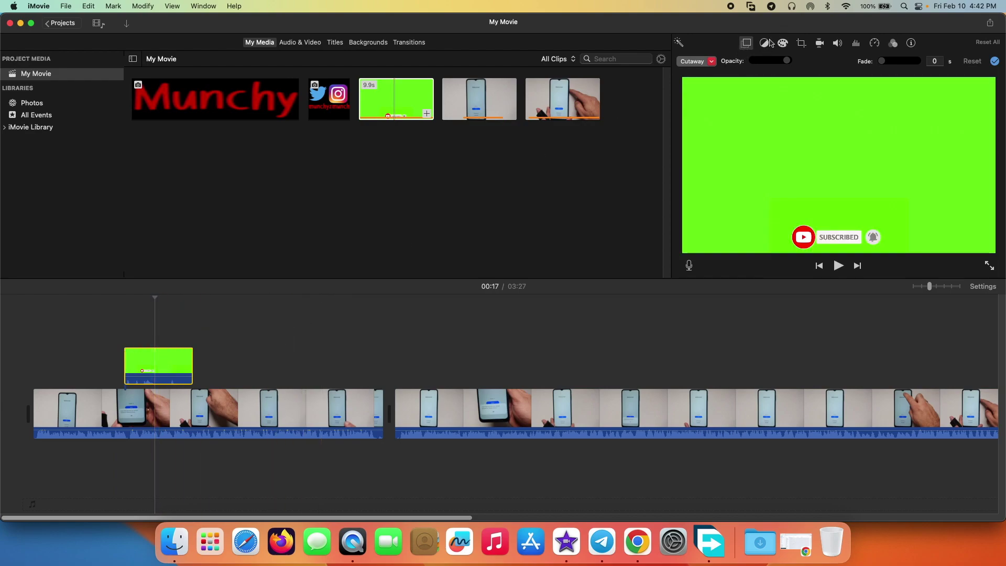
# - Try the subscribe clip as a Split Screen overlay and as a Picture in Picture, enlarging the inset over most of the frame
pyautogui.click(711, 62)
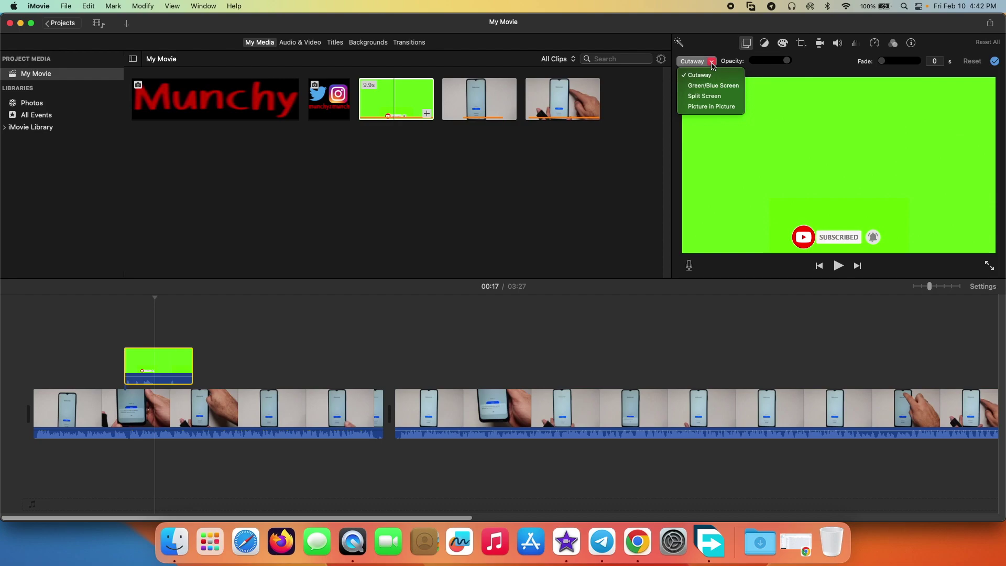
pyautogui.click(716, 95)
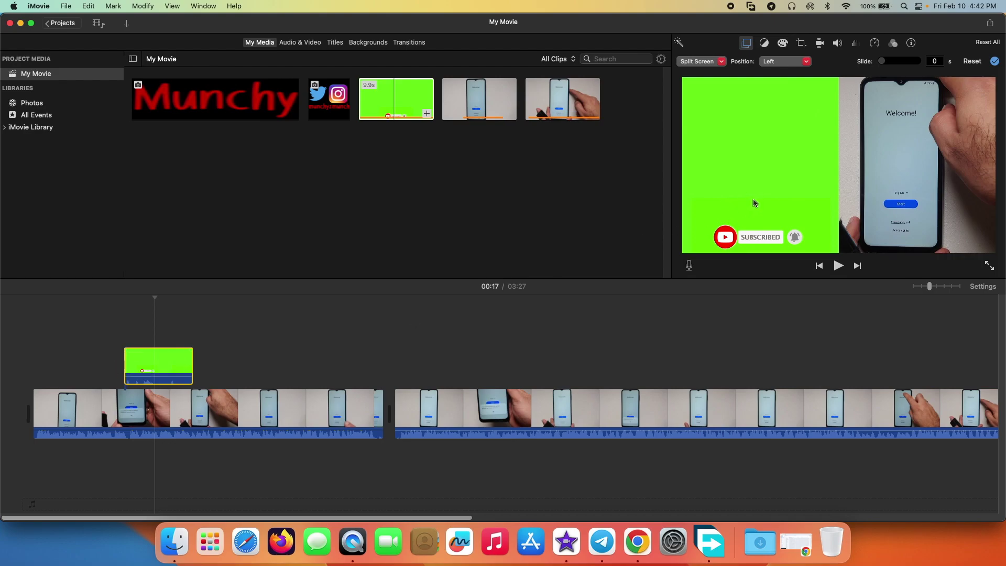
pyautogui.click(694, 62)
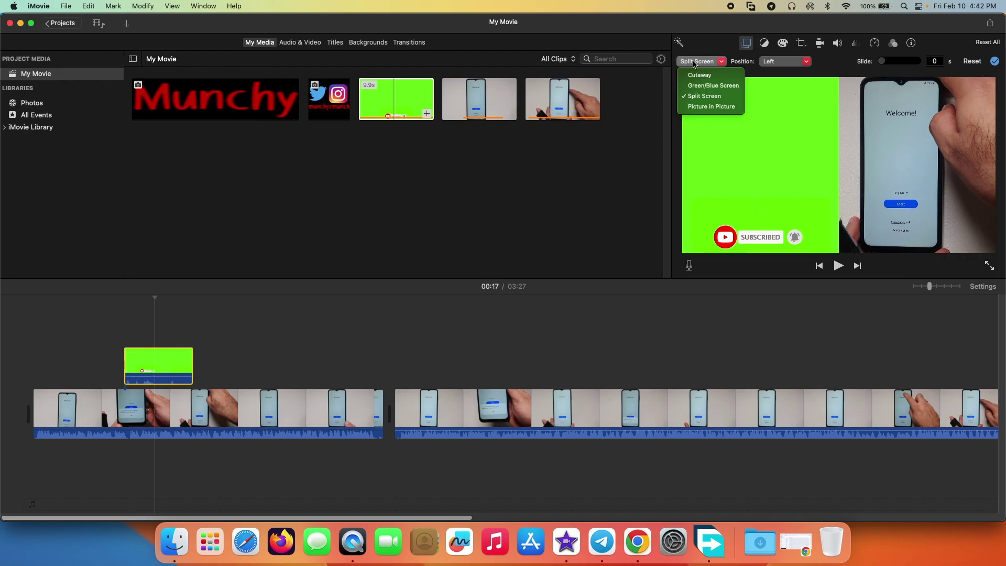
pyautogui.click(708, 106)
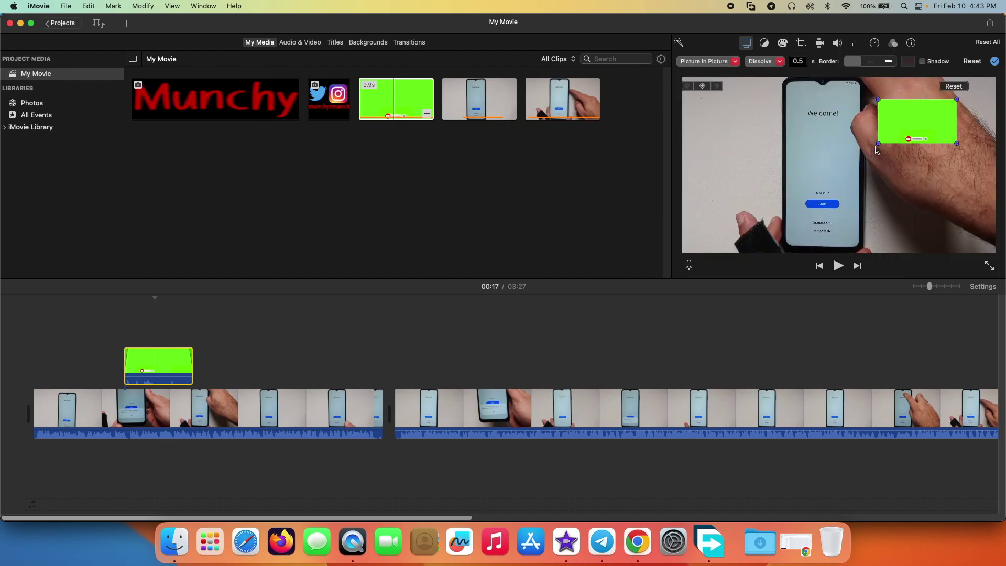
pyautogui.moveTo(878, 145); pyautogui.dragTo(755, 201)
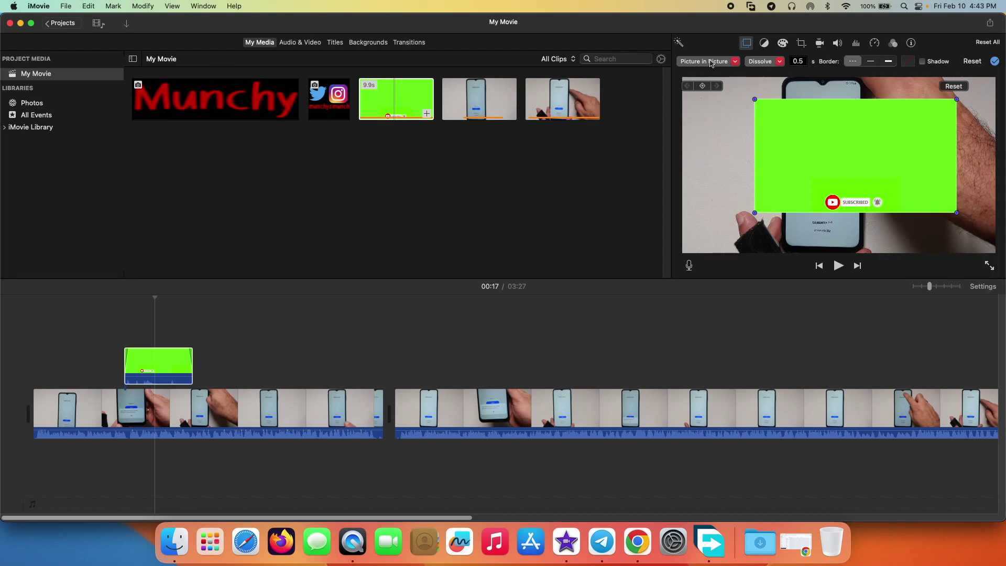
# - Try the Zoom style for the Picture in Picture inset and return it to Dissolve
pyautogui.click(757, 62)
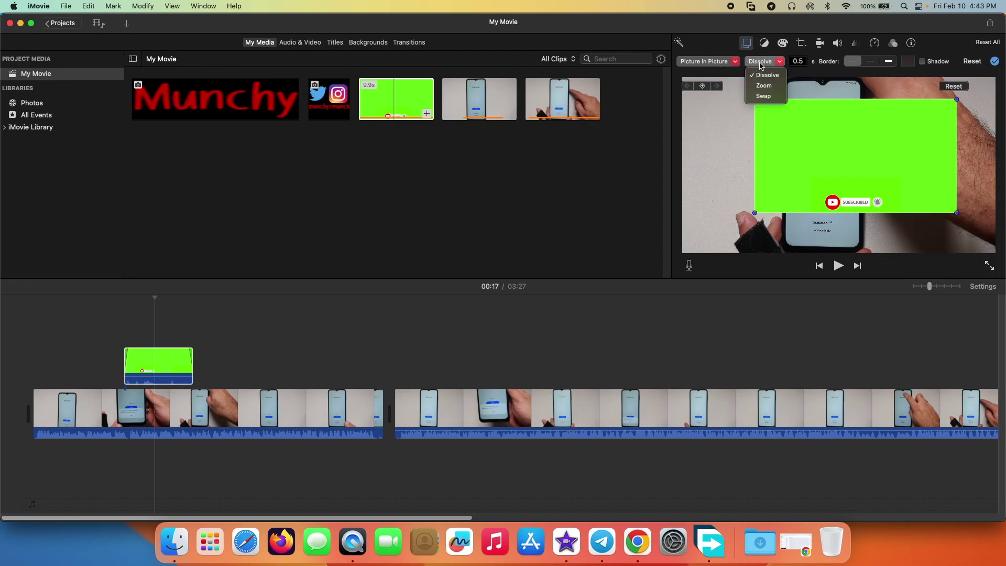
pyautogui.click(765, 86)
pyautogui.click(763, 61)
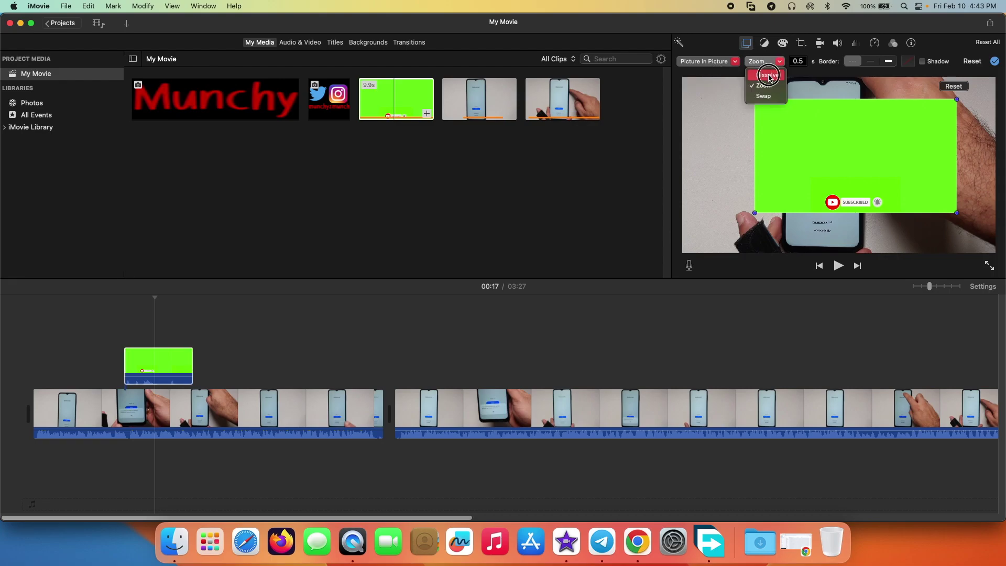
pyautogui.click(769, 76)
# - Change the subscribe clip's overlay mode to Split Screen
pyautogui.click(716, 62)
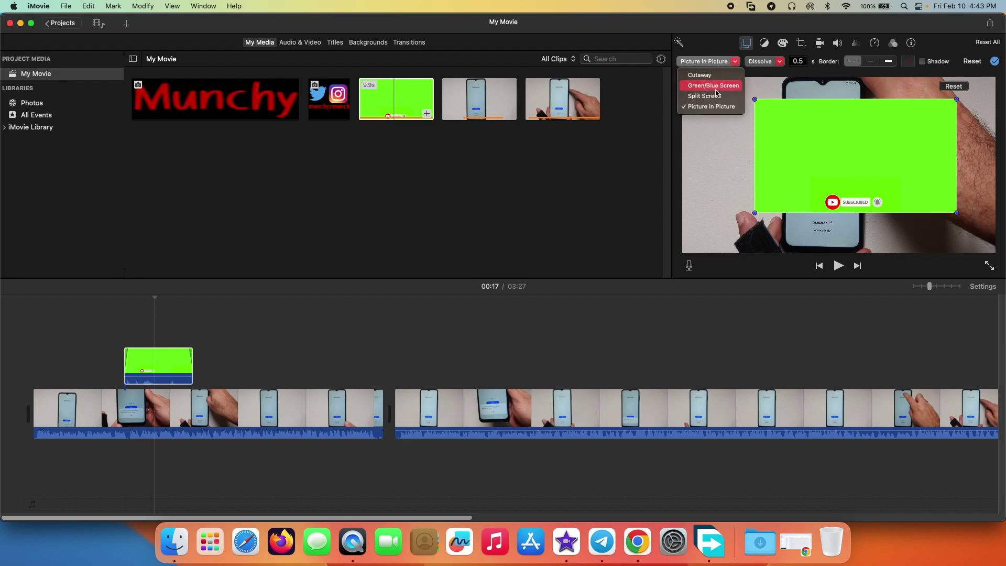
pyautogui.click(716, 99)
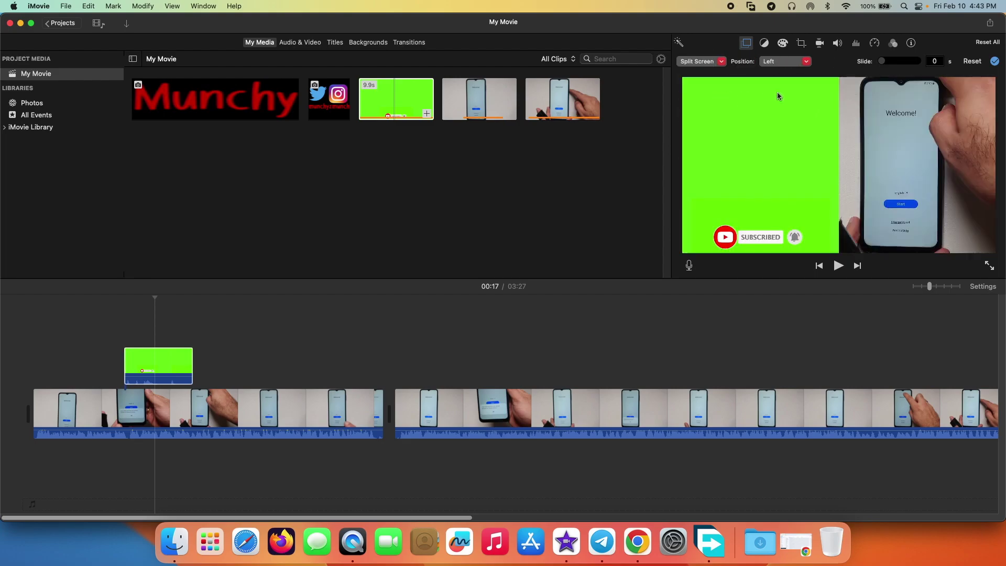
# - Try the Right and Top positions for the Split Screen overlay and return the subscribe clip to Left
pyautogui.click(778, 62)
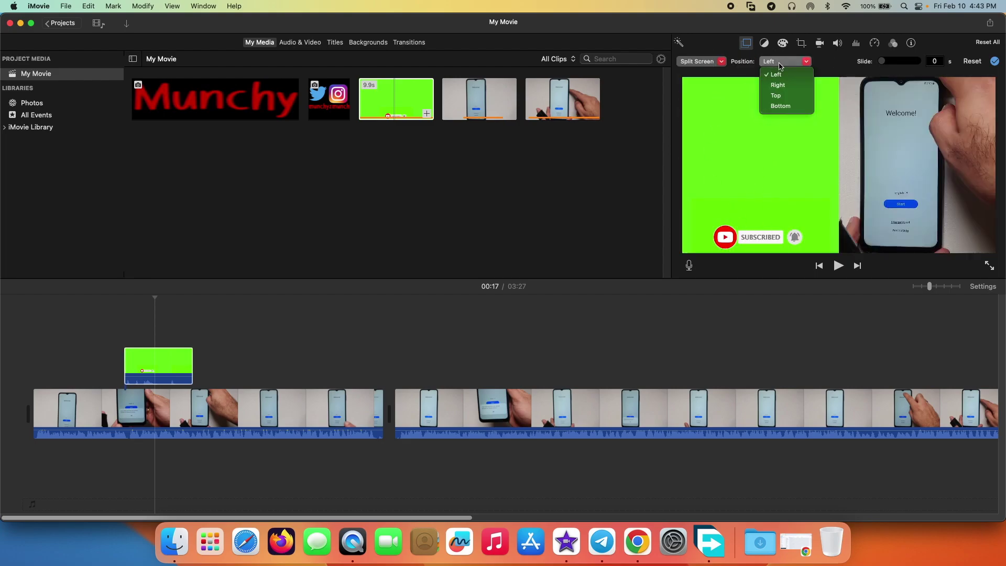
pyautogui.click(786, 85)
pyautogui.click(788, 63)
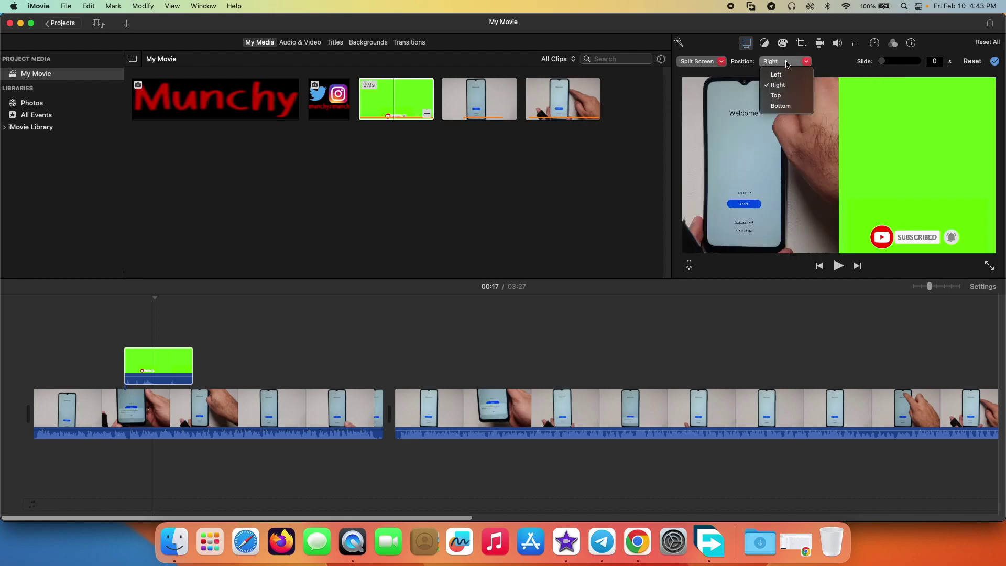
pyautogui.click(790, 95)
pyautogui.click(786, 62)
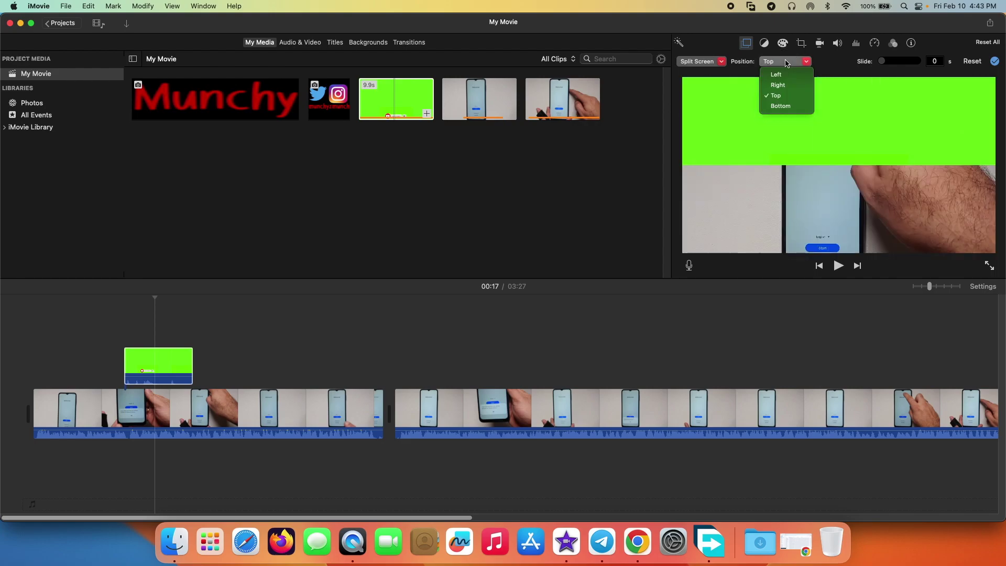
pyautogui.click(786, 77)
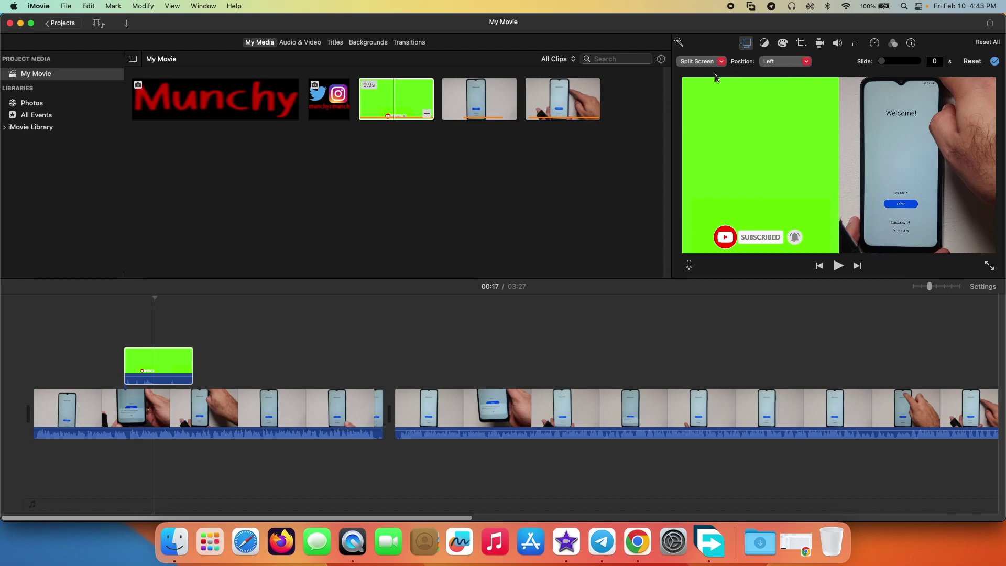
# - Change the subscribe clip's overlay mode to Green/Blue Screen and erase the leftover background patch with the clean-up eraser
pyautogui.click(705, 63)
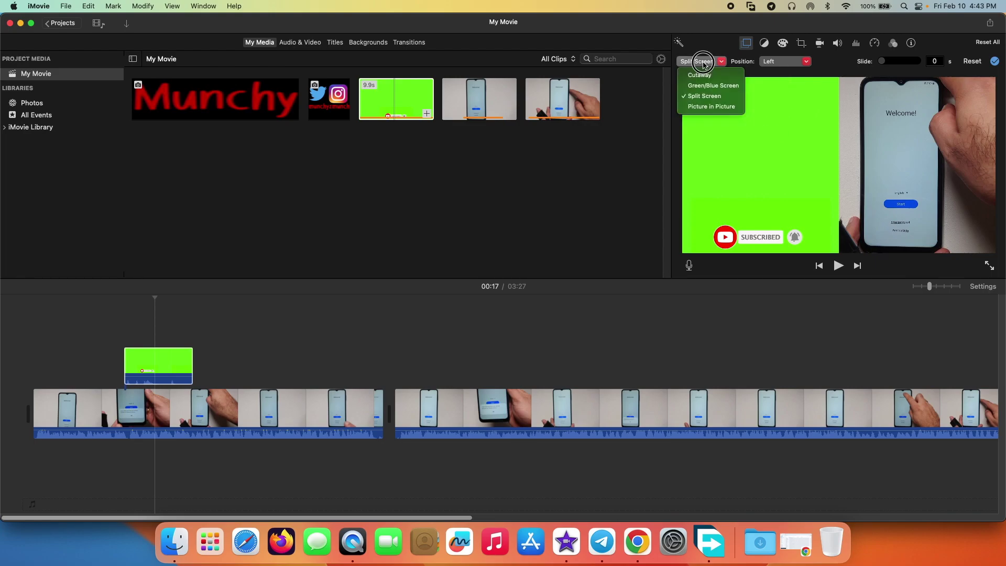
pyautogui.click(711, 88)
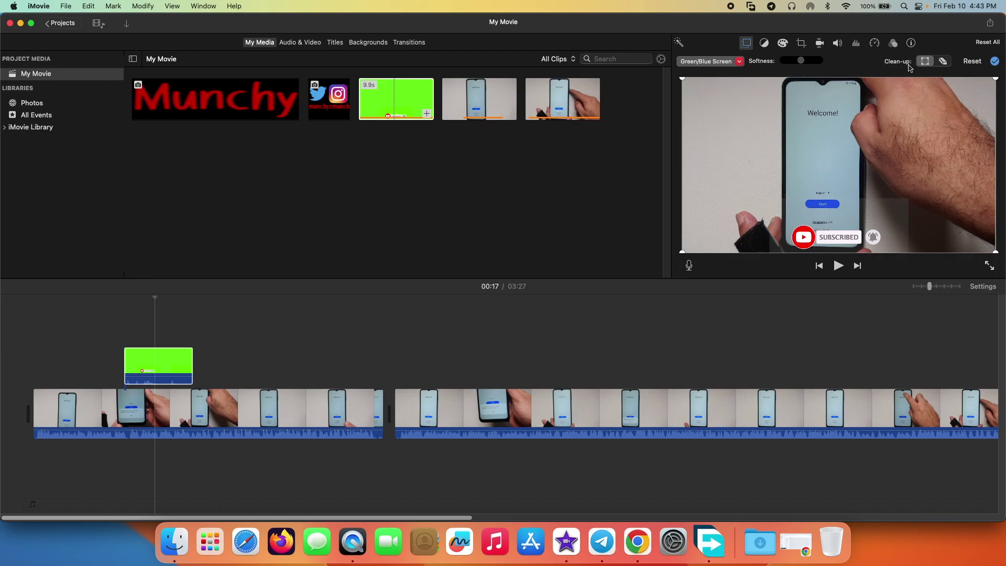
pyautogui.click(940, 62)
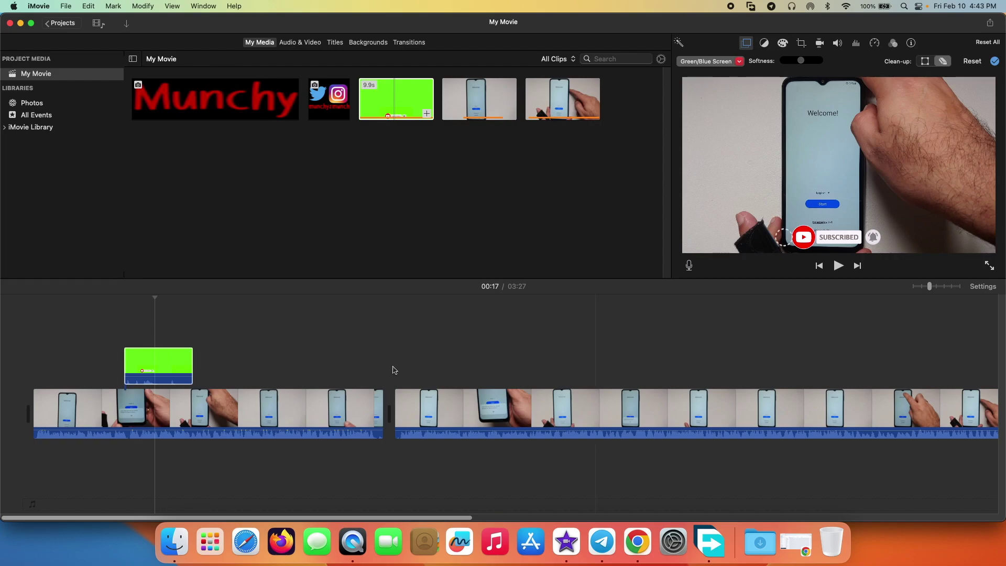
pyautogui.click(373, 326)
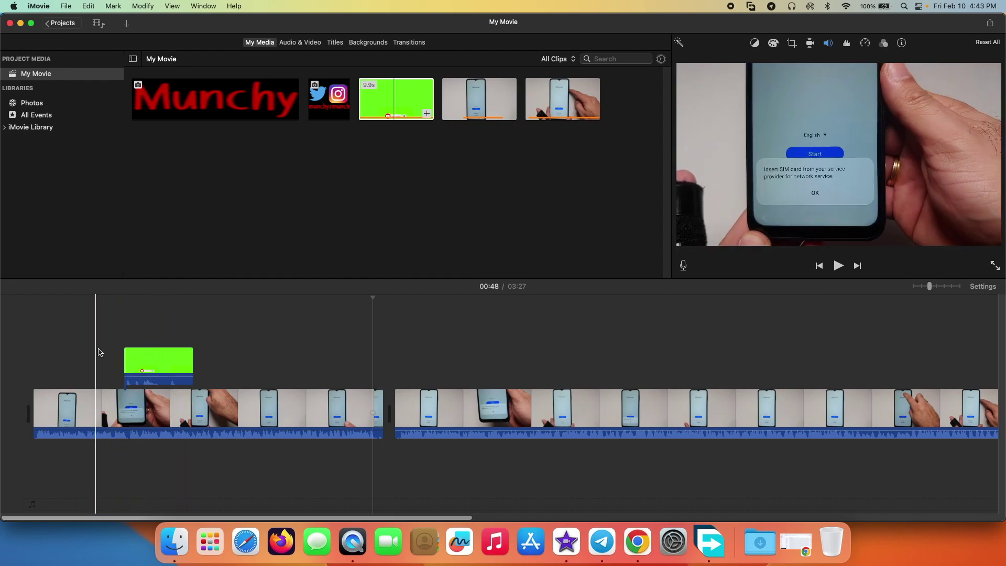
pyautogui.click(229, 355)
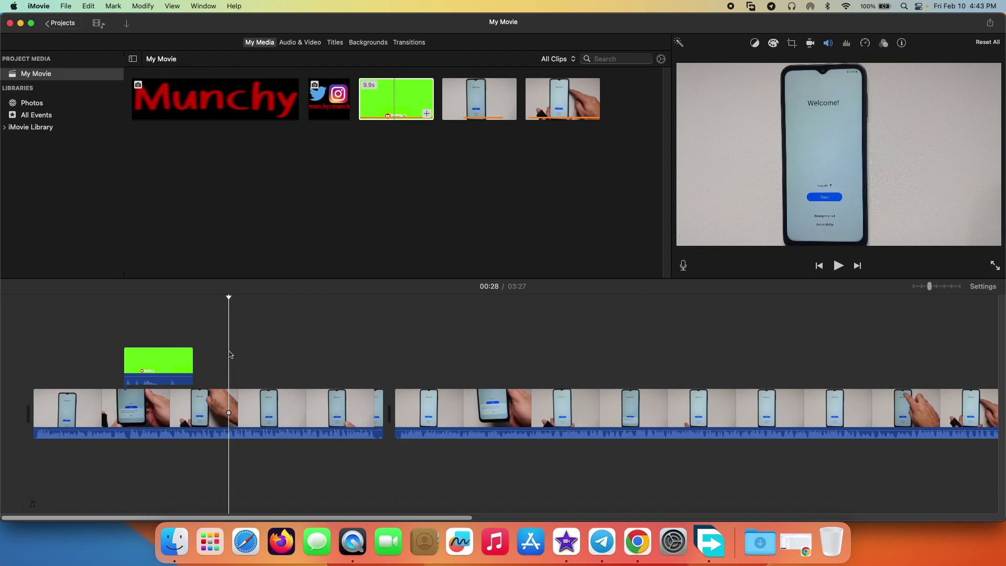
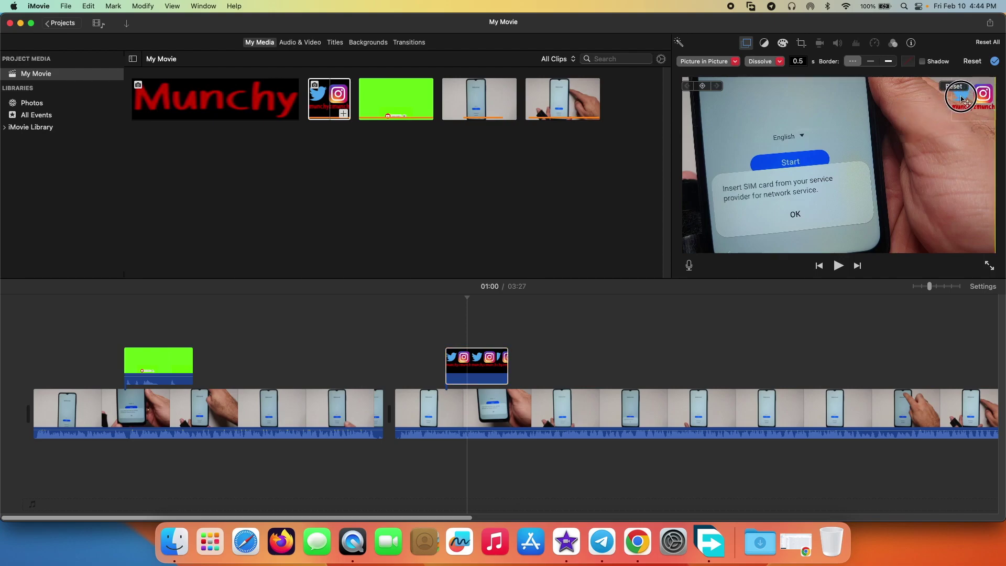
# - Reposition the Twitter and Instagram logo inset in the upper-right corner of the video frame
pyautogui.click(624, 335)
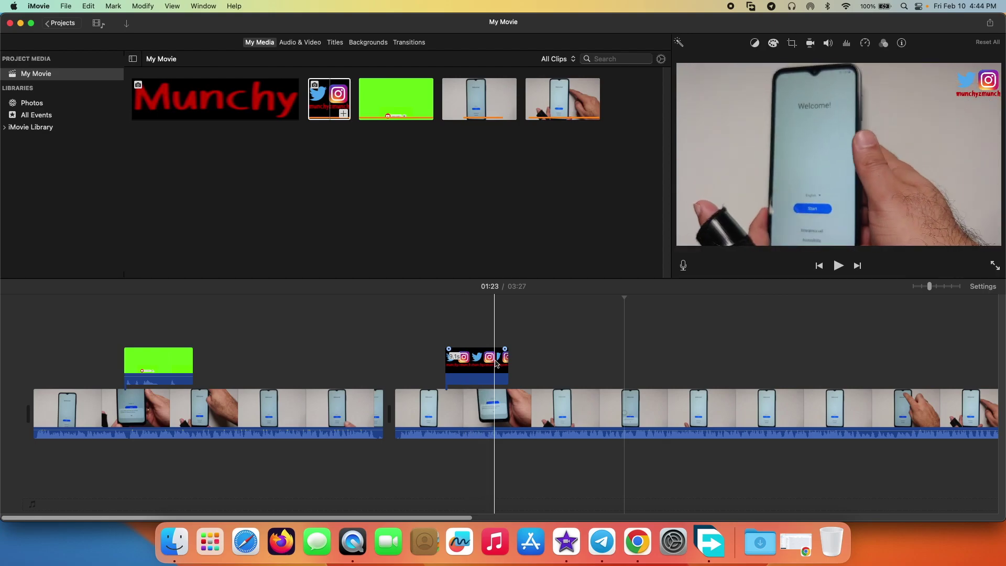
pyautogui.click(477, 362)
pyautogui.moveTo(919, 157); pyautogui.dragTo(978, 100)
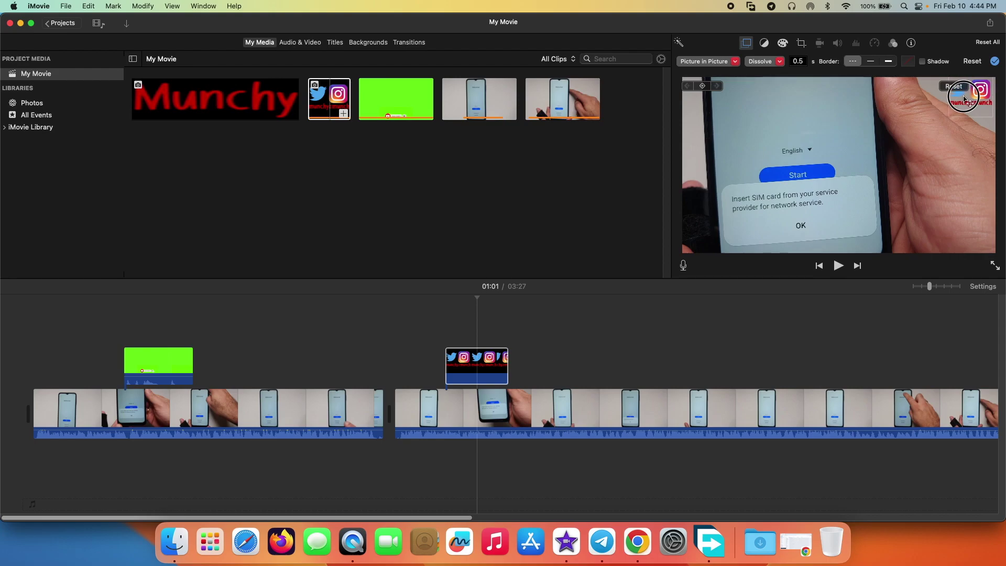
pyautogui.click(672, 336)
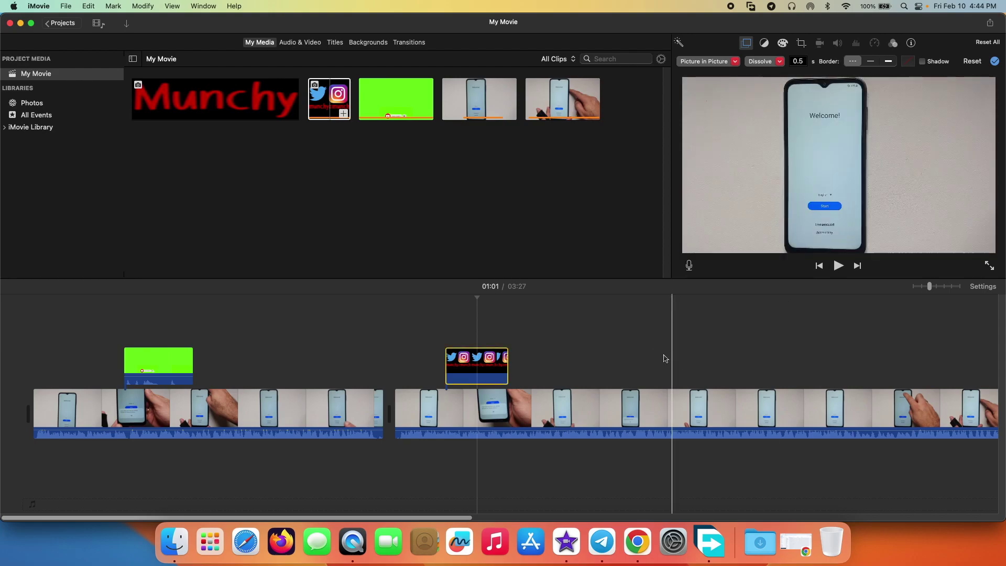
# - Lengthen the logo overlay's Dissolve to 0.98 s using the fade handle on its timeline clip
pyautogui.click(449, 349)
pyautogui.moveTo(450, 349); pyautogui.dragTo(455, 350)
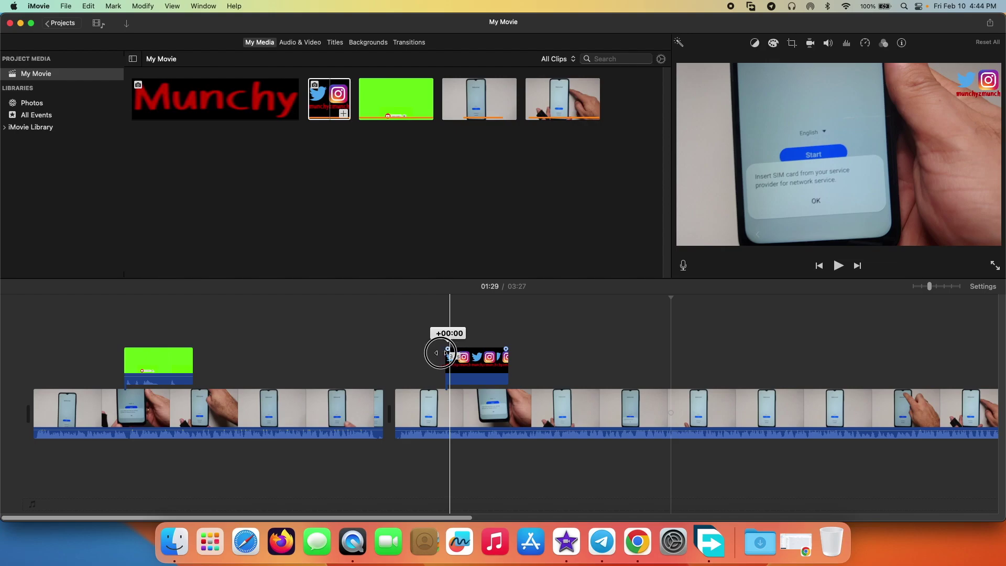
pyautogui.moveTo(440, 353); pyautogui.dragTo(440, 353)
pyautogui.click(414, 352)
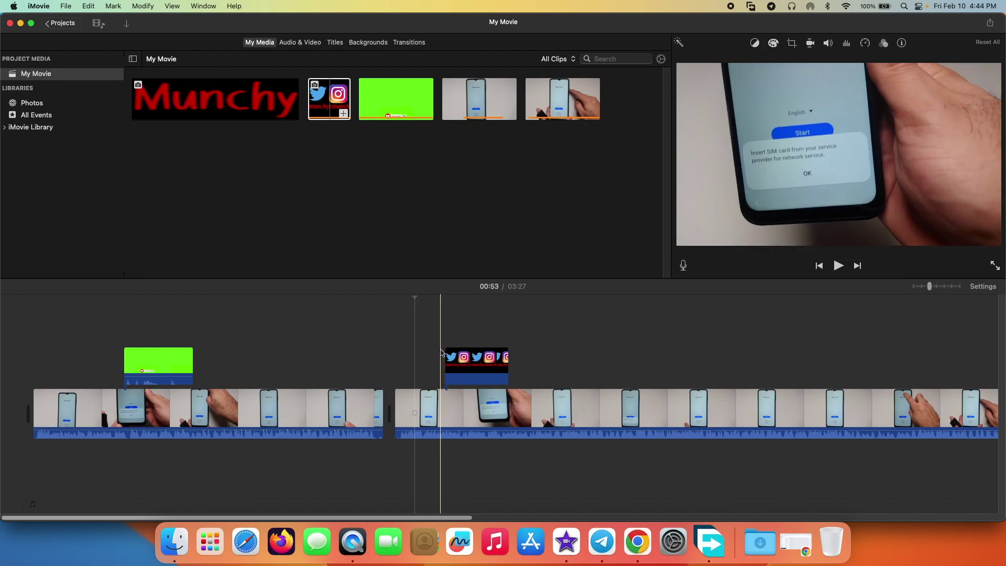
pyautogui.click(447, 350)
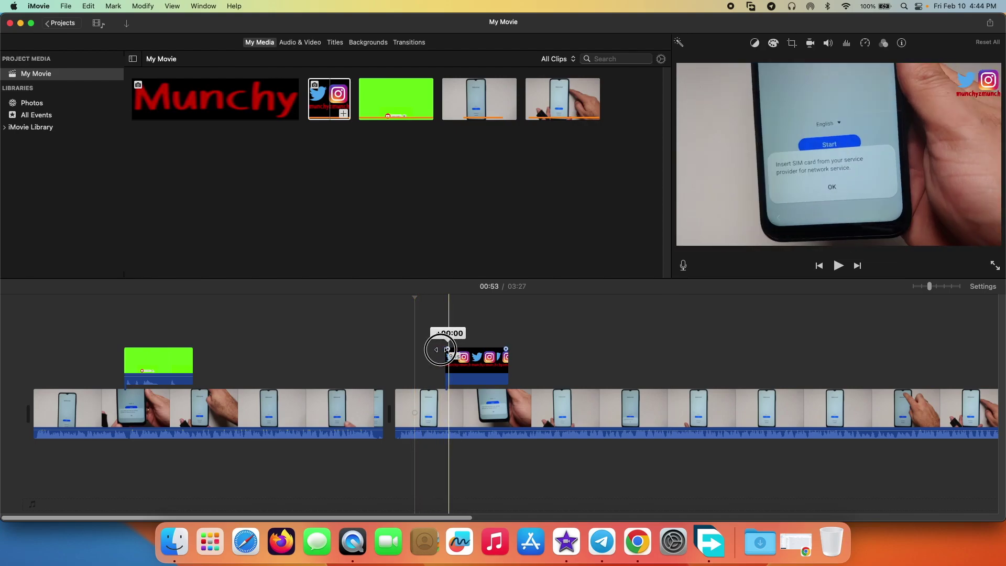
pyautogui.moveTo(447, 349); pyautogui.dragTo(451, 347)
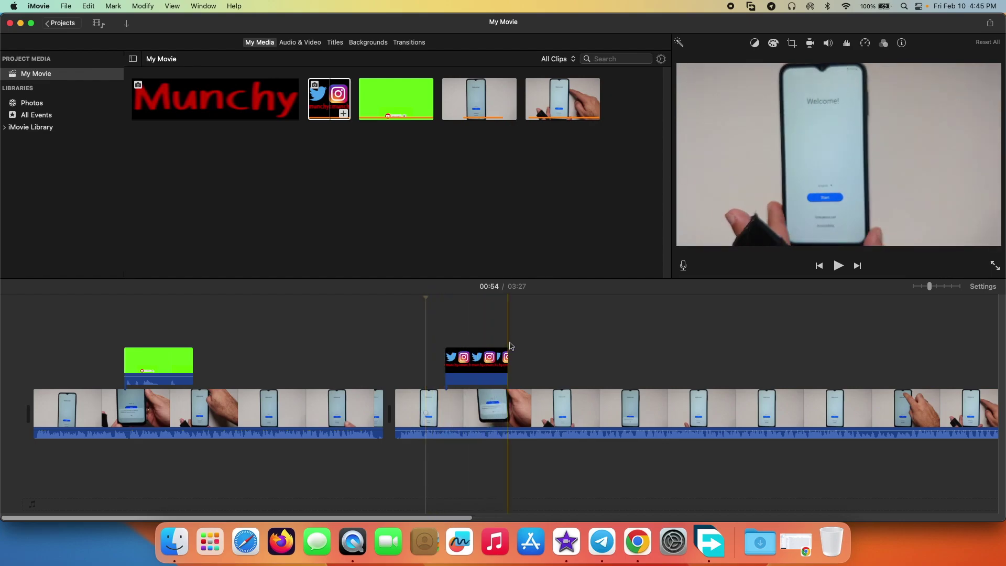
pyautogui.moveTo(449, 350); pyautogui.dragTo(447, 349)
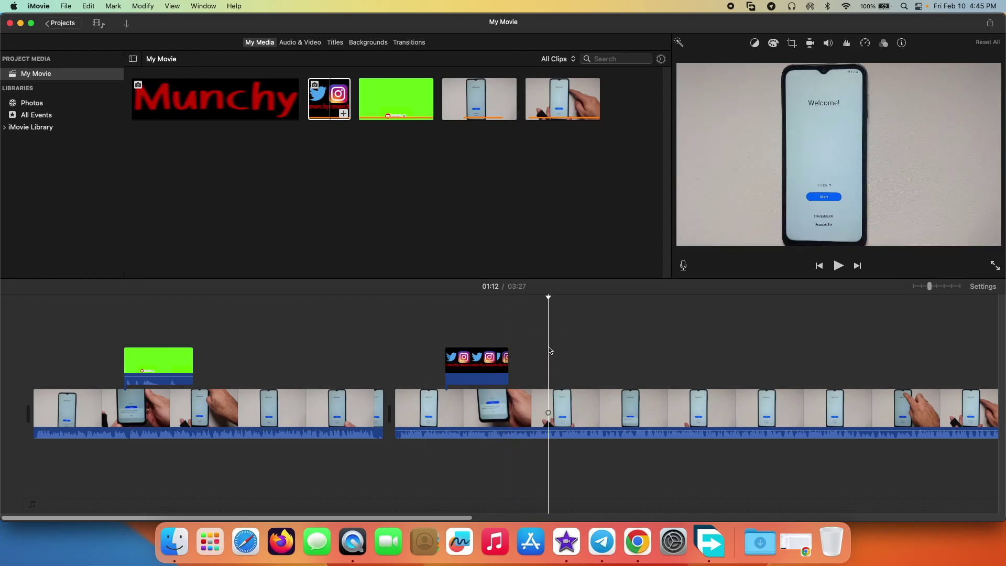
# - Delete the Twitter and Instagram logo overlay from the timeline
pyautogui.click(471, 365)
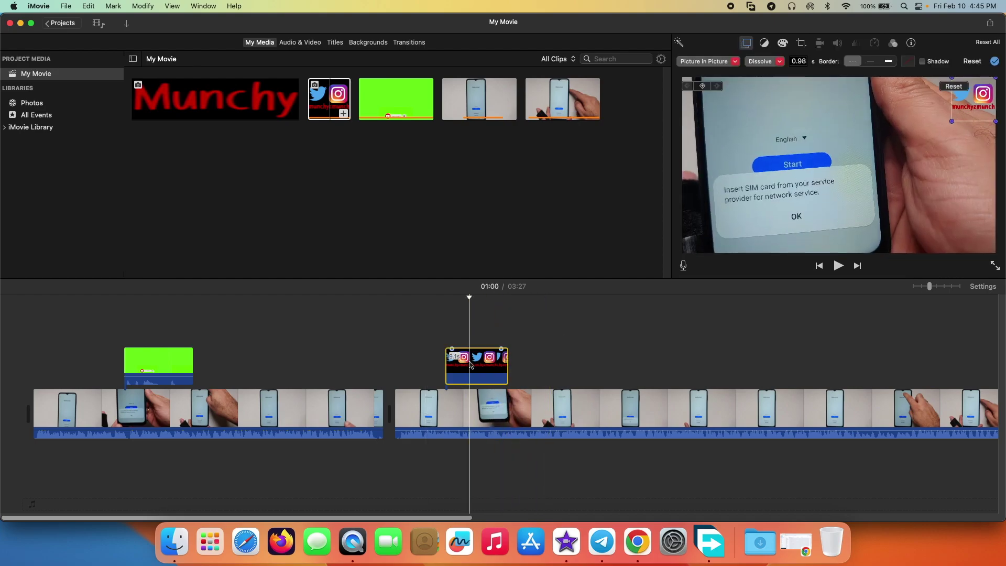
pyautogui.press('Delete')
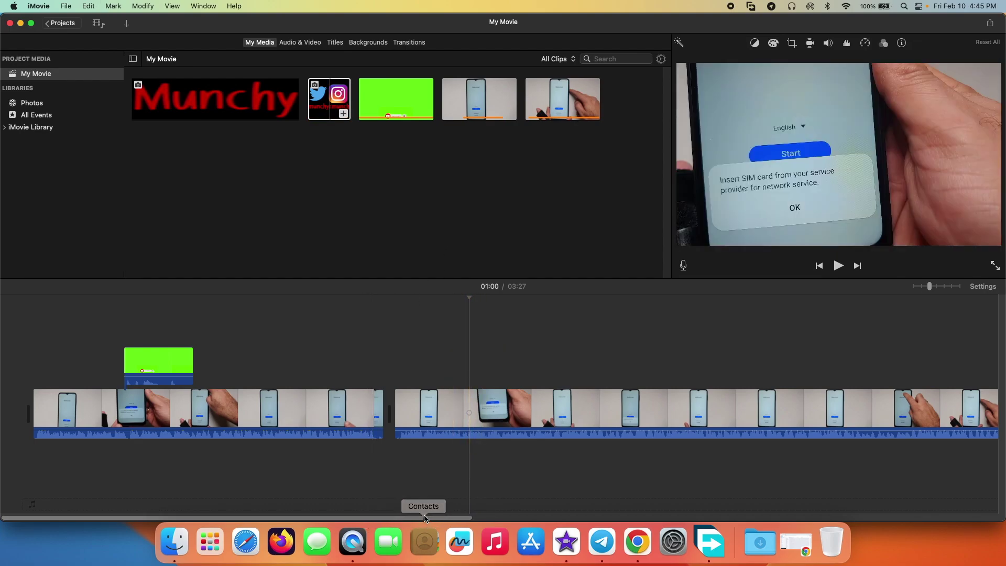
# - Place the Twitter and Instagram logo image above the second timeline clip at about 00:55 and set it to Picture in Picture
pyautogui.hscroll(5, 366, 419)
pyautogui.moveTo(330, 100); pyautogui.dragTo(375, 365)
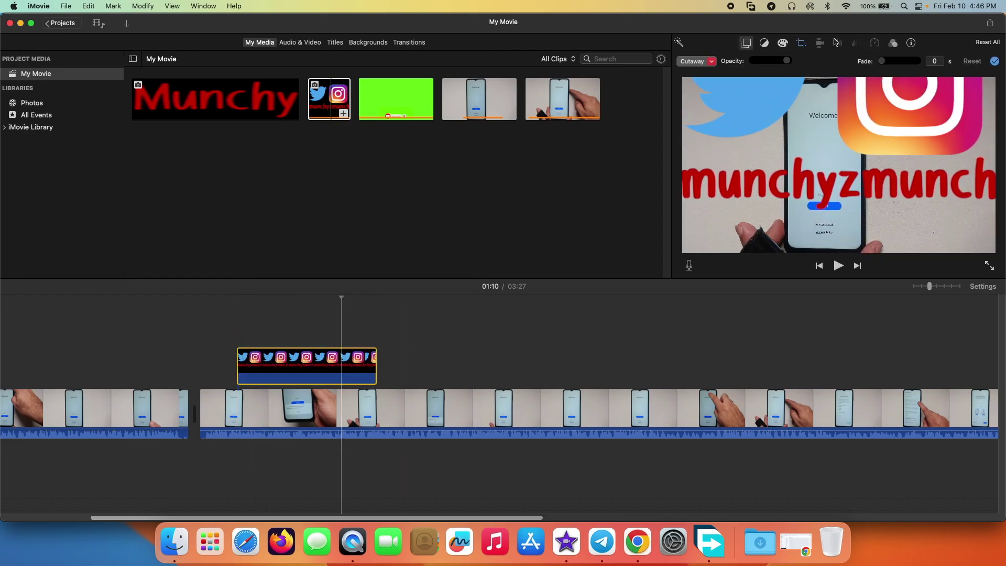
pyautogui.click(696, 62)
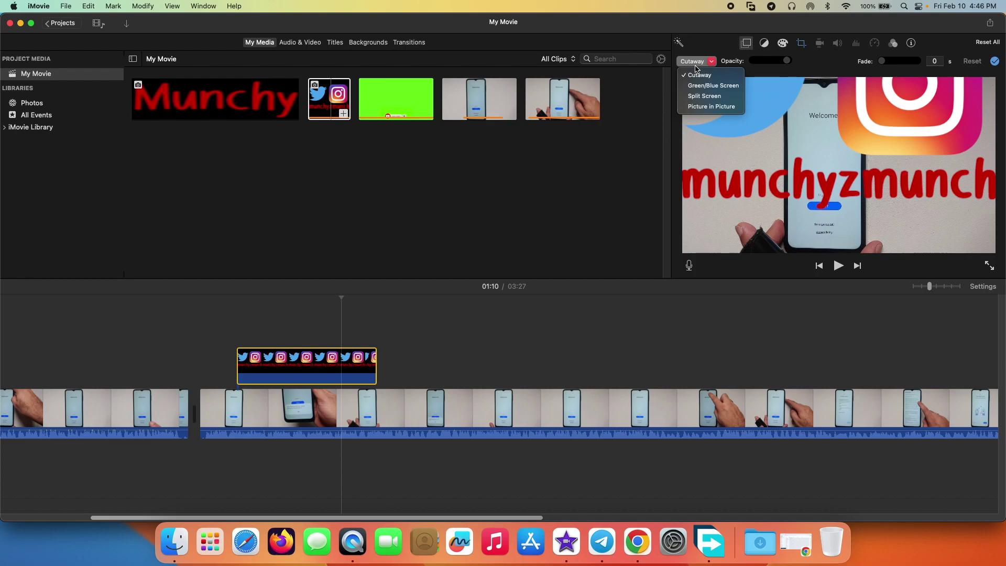
pyautogui.click(710, 107)
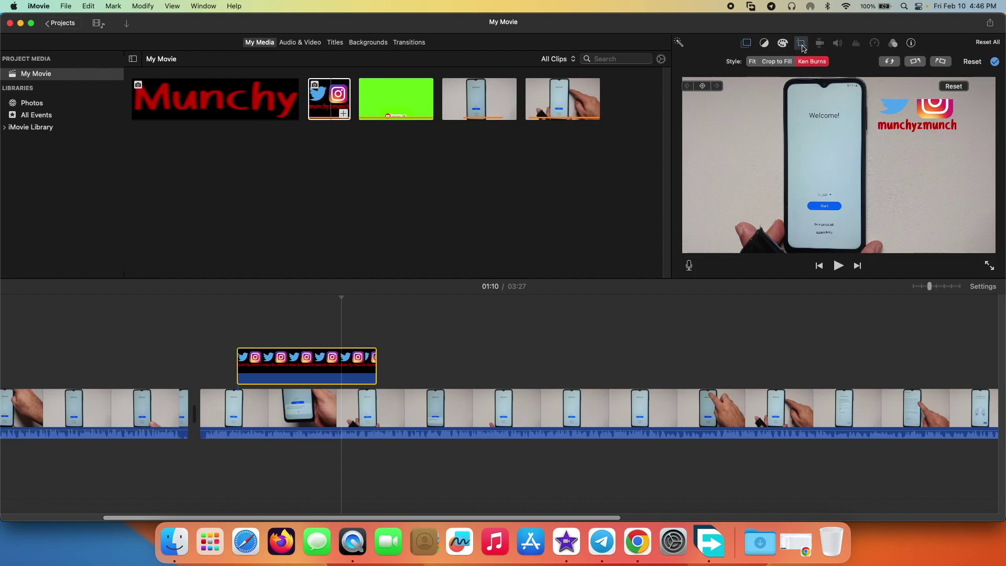
# - Adjust the logo image's Ken Burns crop, shrinking the start frame around the Instagram icon's top and enlarging the end frame to the full image
pyautogui.click(802, 45)
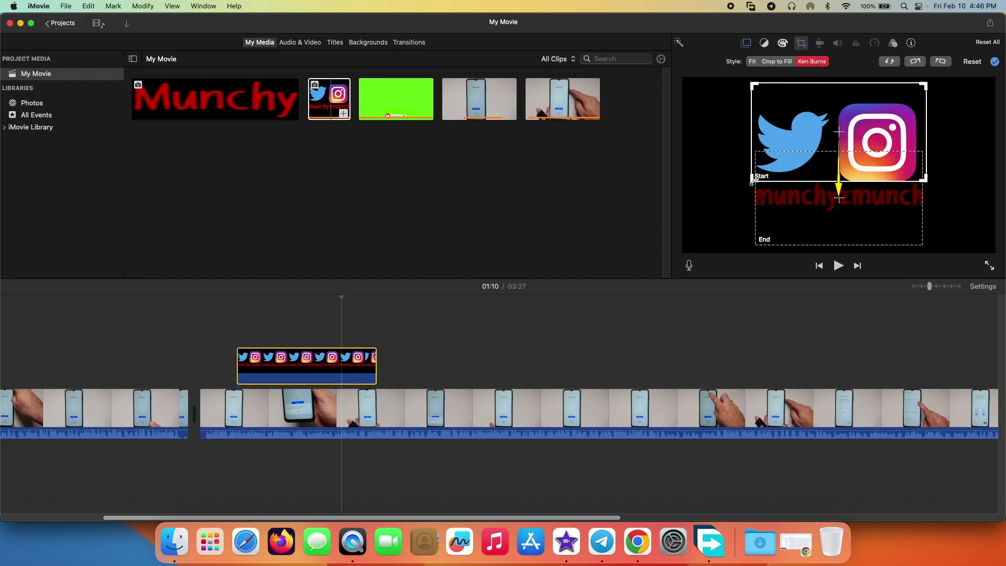
pyautogui.click(773, 242)
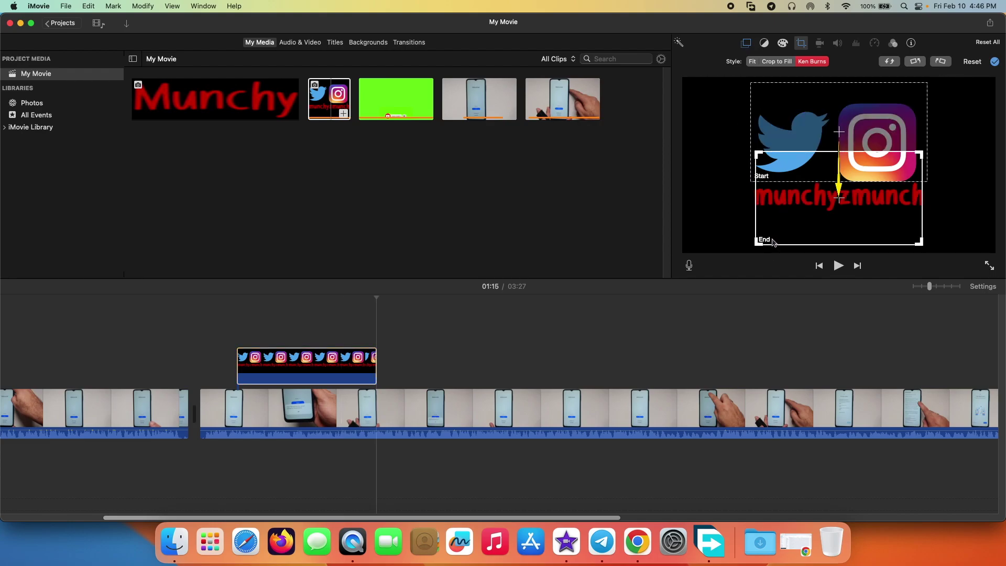
pyautogui.click(778, 95)
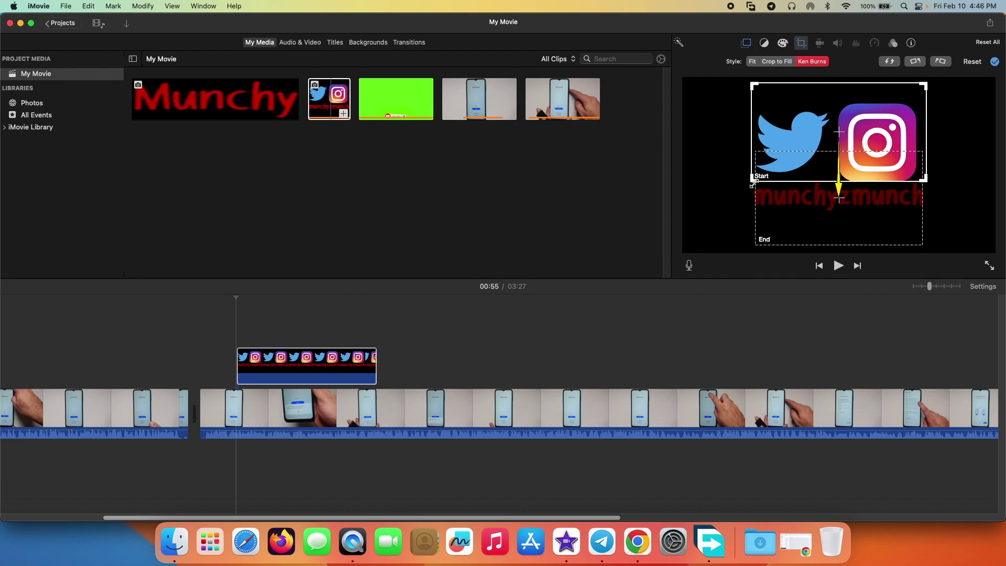
pyautogui.moveTo(754, 183); pyautogui.dragTo(838, 130)
pyautogui.moveTo(865, 99)
pyautogui.mouseDown()
pyautogui.moveTo(885, 100)
pyautogui.moveTo(872, 101)
pyautogui.mouseUp()
pyautogui.click(849, 231)
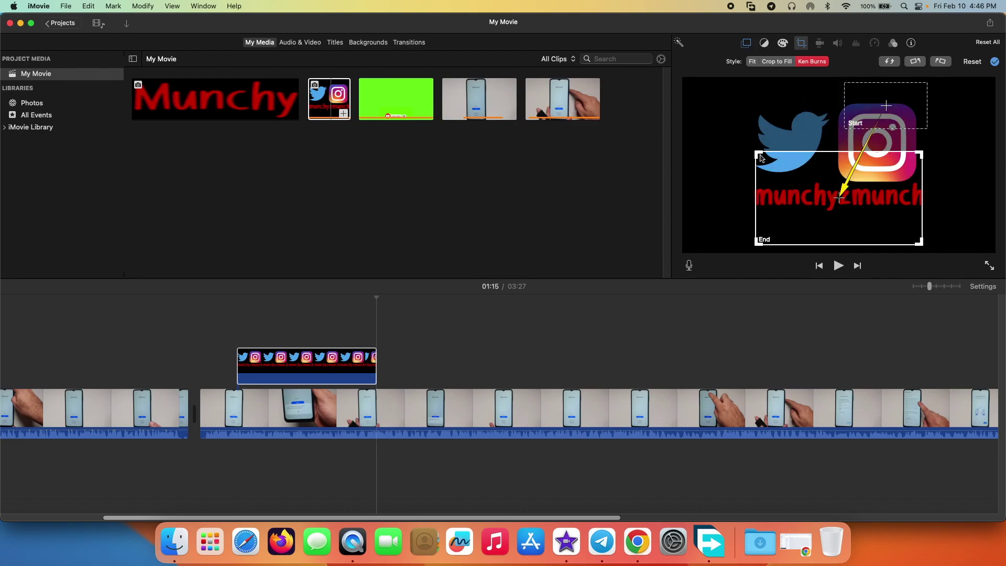
pyautogui.moveTo(758, 153); pyautogui.dragTo(469, 72)
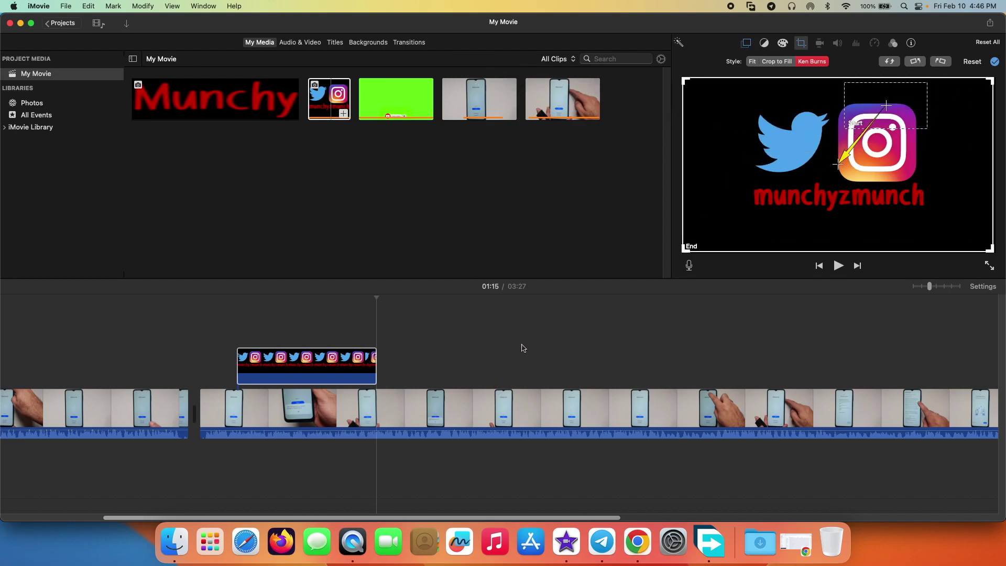
# - Check the logo overlay's Ken Burns motion over the second clip and delete the overlay from the timeline
pyautogui.click(486, 409)
pyautogui.click(209, 361)
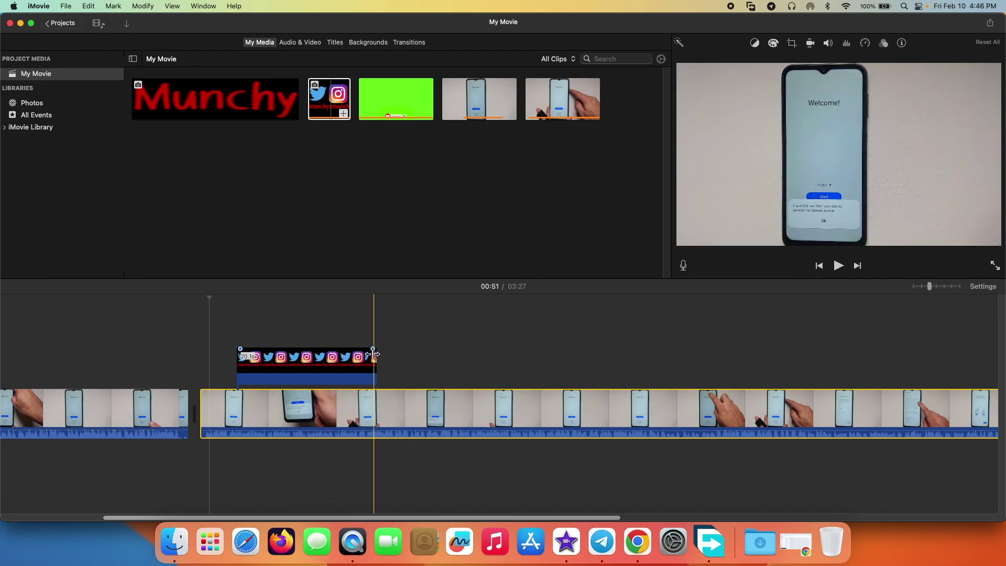
pyautogui.click(321, 364)
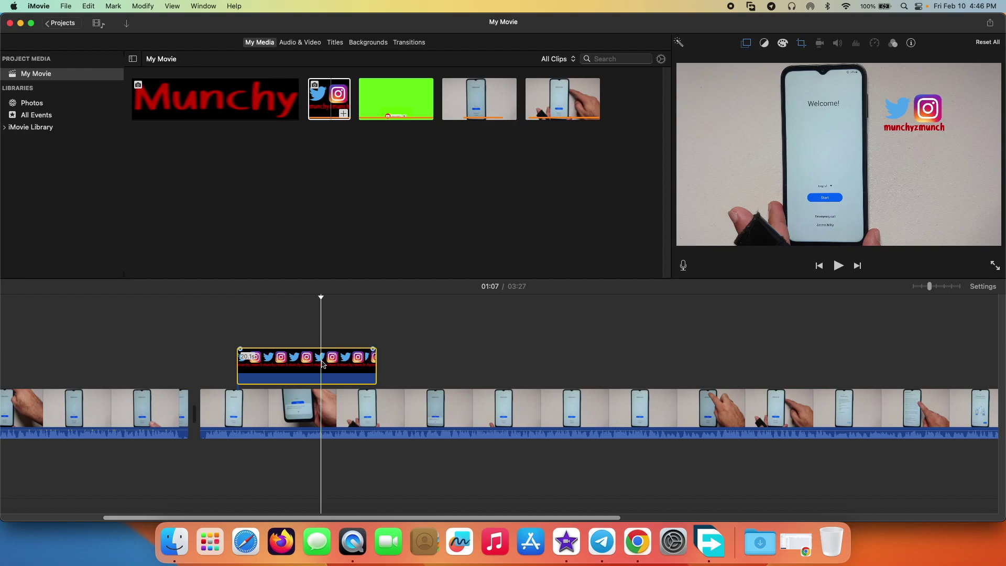
pyautogui.click(333, 366)
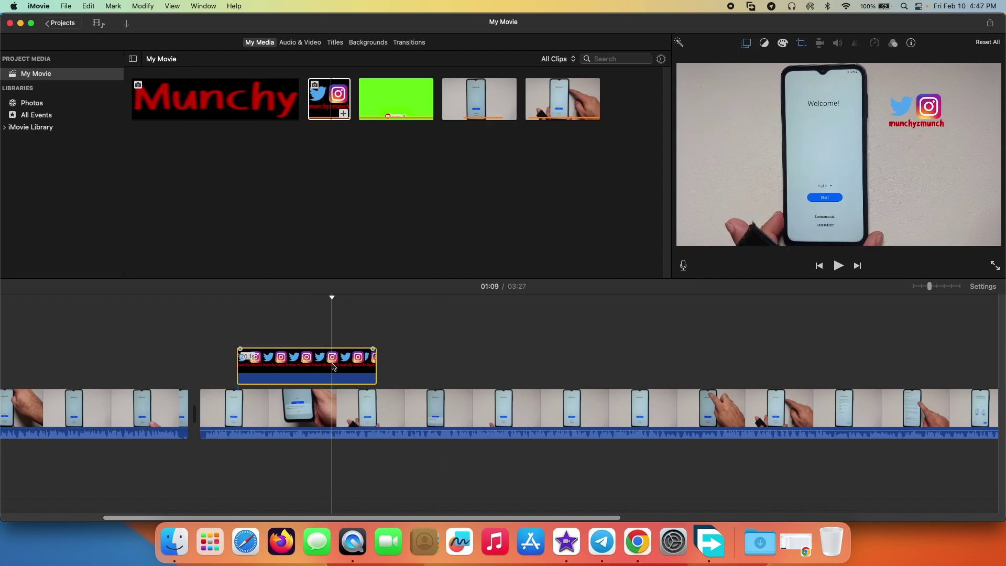
pyautogui.press('Delete')
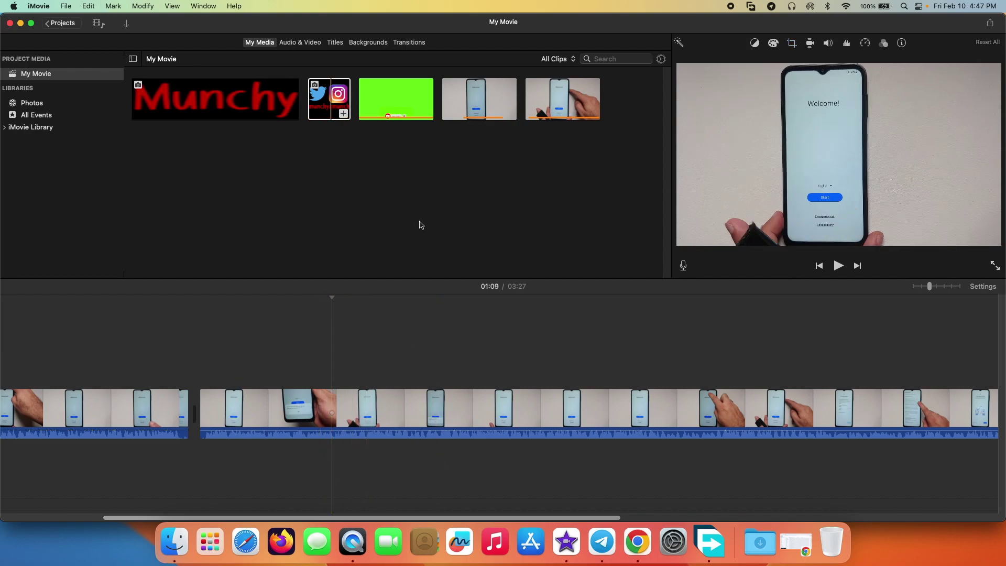
# - Place the 2.7 m phone clip above the second timeline clip at about 00:53, split it at 01:27 and select its first part
pyautogui.click(228, 107)
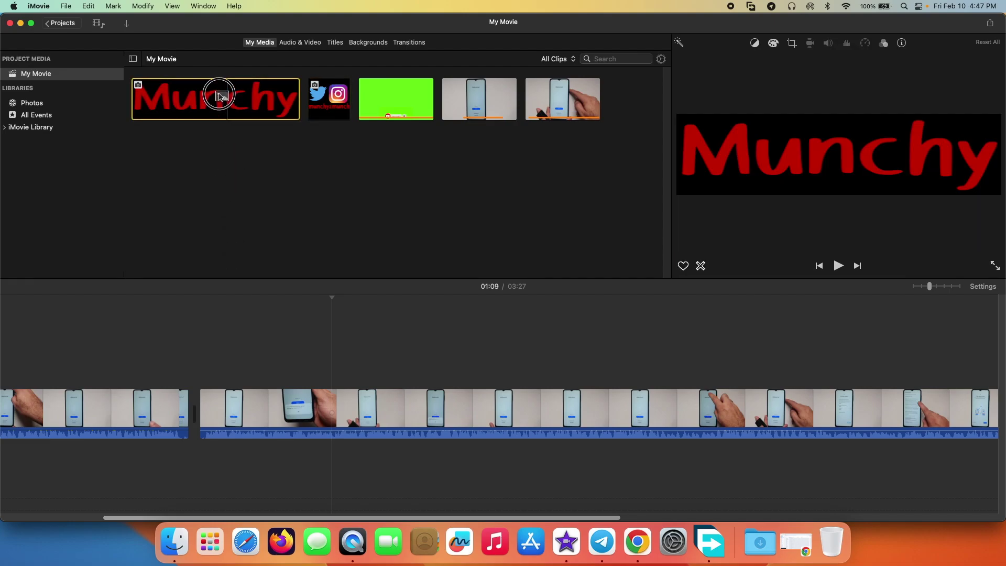
pyautogui.moveTo(529, 100); pyautogui.dragTo(226, 348)
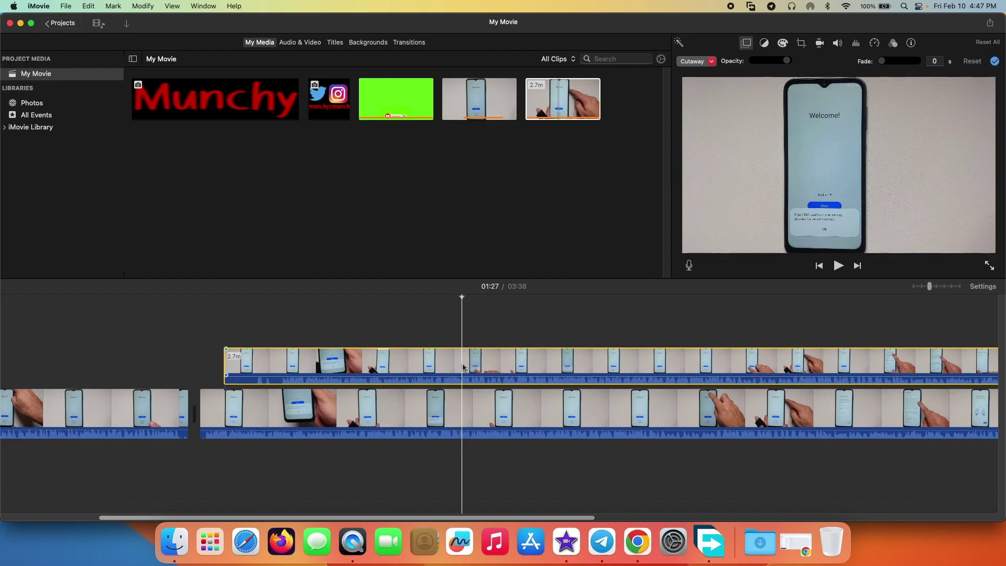
pyautogui.press('super+b')
pyautogui.click(382, 362)
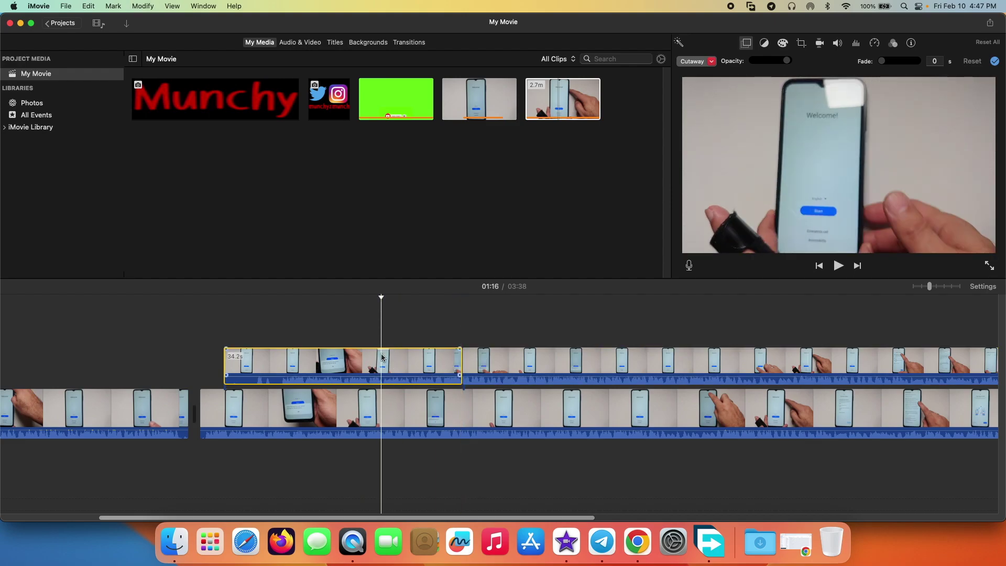
# - Trim the overlay phone clip to its middle section by deleting its first part and everything after 02:24, and move it to about 01:12
pyautogui.press('Delete')
pyautogui.click(864, 357)
pyautogui.press('space')
pyautogui.press('space')
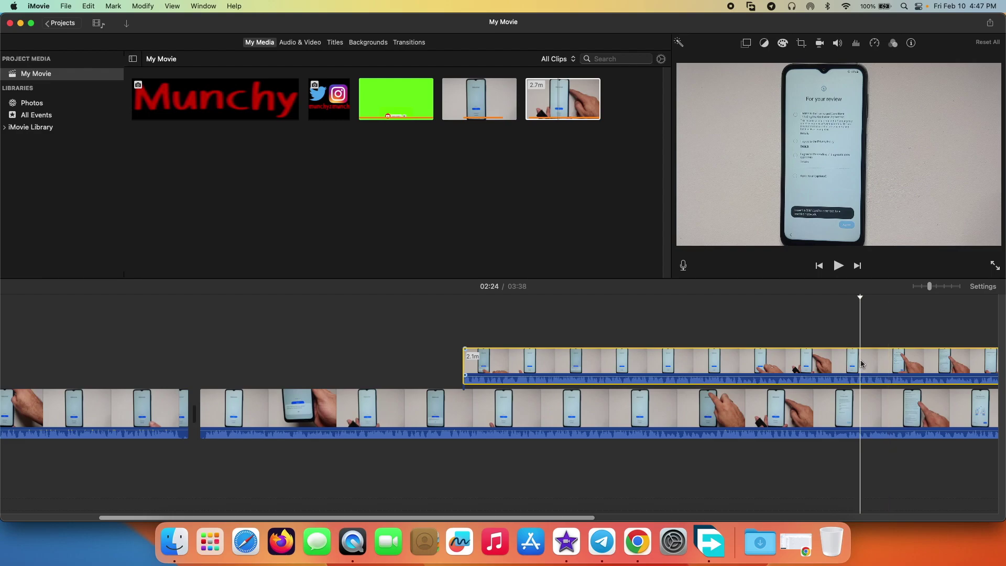
pyautogui.press('super+b')
pyautogui.click(879, 360)
pyautogui.press('Delete')
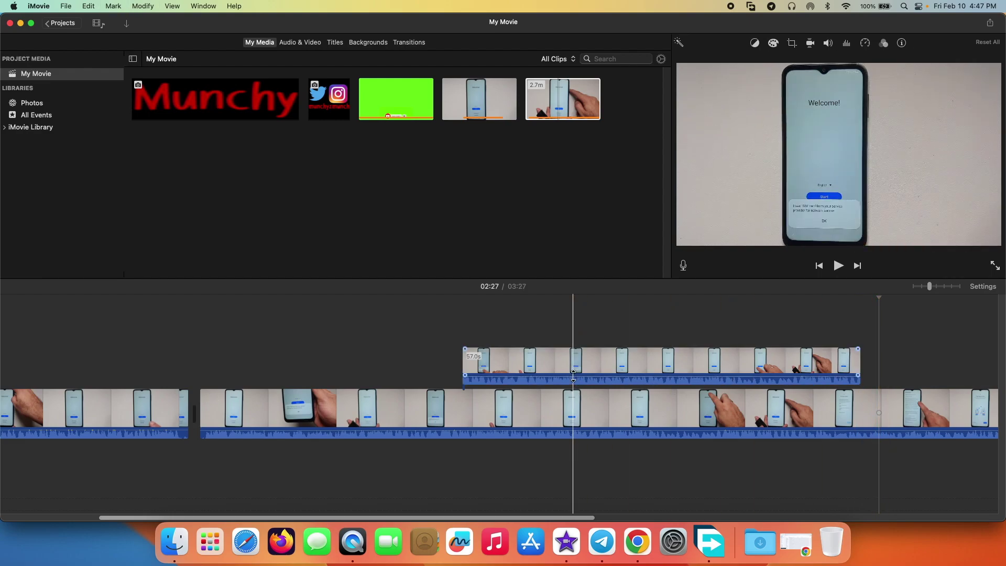
pyautogui.moveTo(573, 367); pyautogui.dragTo(443, 359)
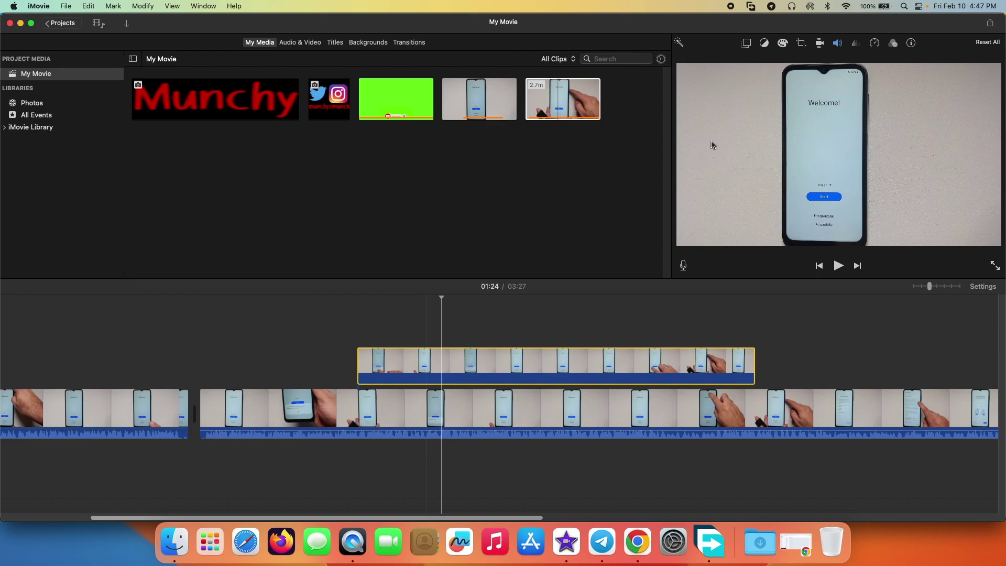
# - Apply a Ken Burns crop to the overlay clip, shrinking the end frame around the phone's Welcome text, and confirm it
pyautogui.click(802, 44)
pyautogui.click(811, 61)
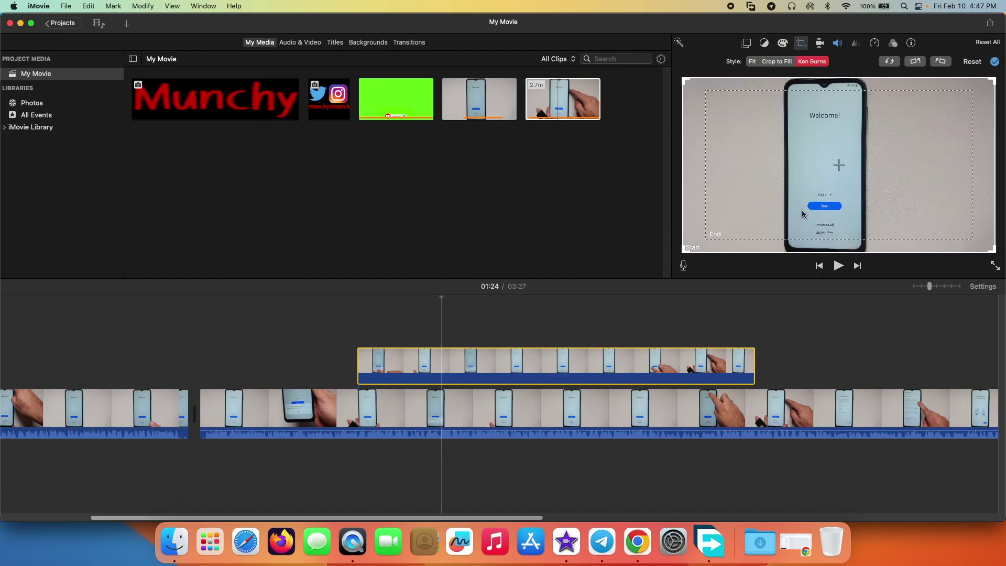
pyautogui.moveTo(976, 239); pyautogui.dragTo(841, 139)
pyautogui.click(995, 61)
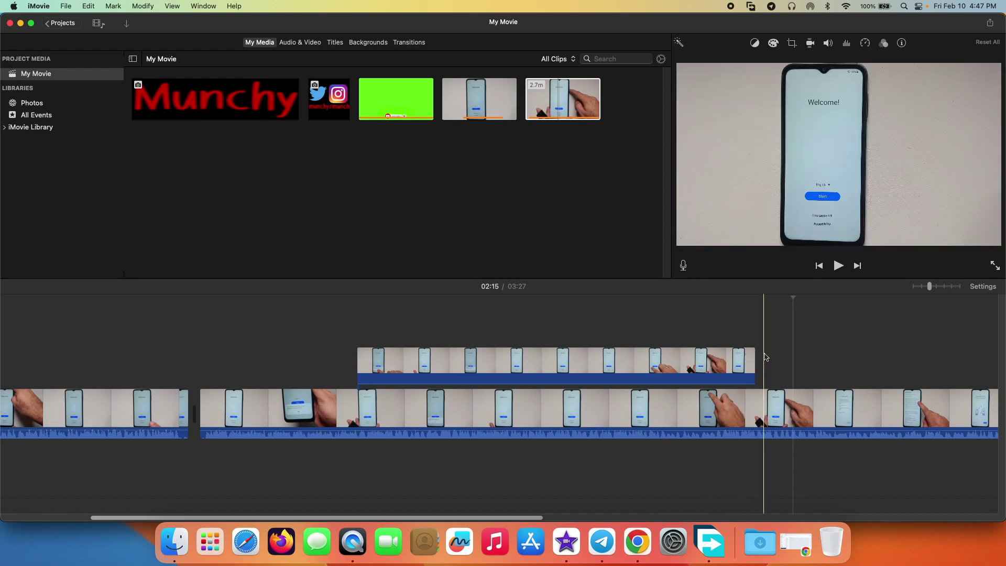
# - Shrink the overlay's Ken Burns start frame to the upper-left of the picture and move its end frame down over the phone's Start button
pyautogui.click(575, 361)
pyautogui.click(801, 42)
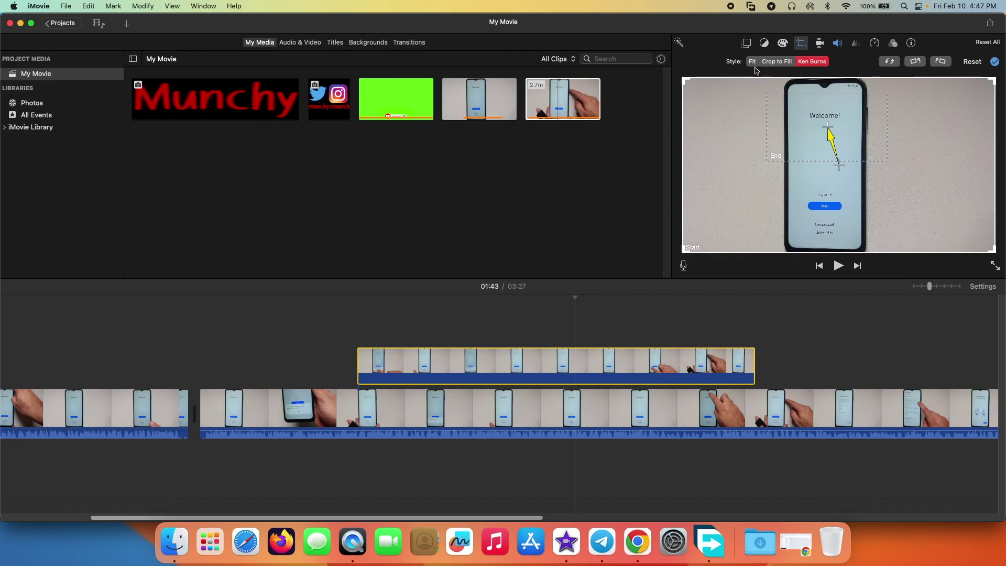
pyautogui.moveTo(996, 251); pyautogui.dragTo(798, 141)
pyautogui.moveTo(856, 134); pyautogui.dragTo(877, 224)
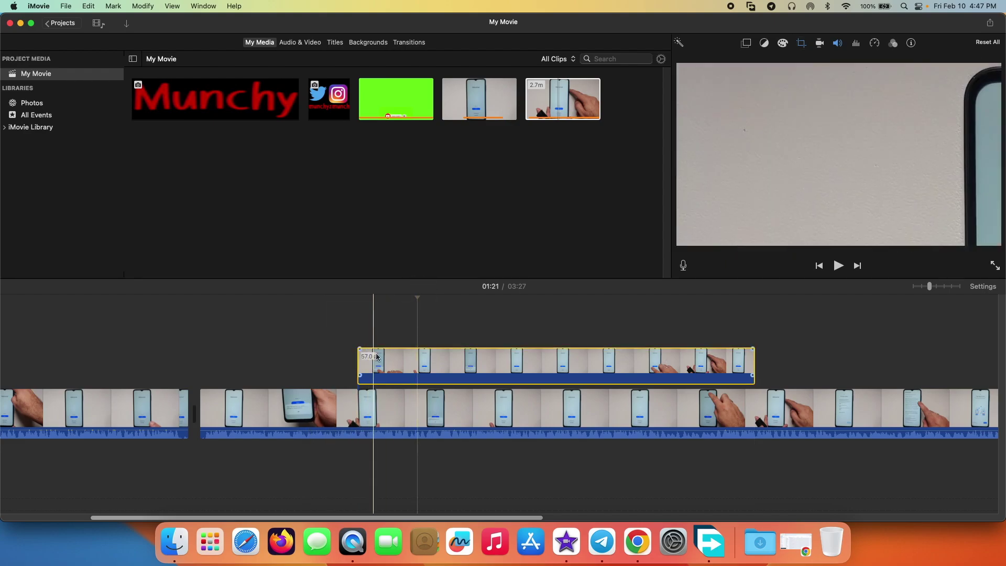
# - Delete the overlay phone clip above the second timeline clip and return to the beginning of the timeline
pyautogui.click(418, 365)
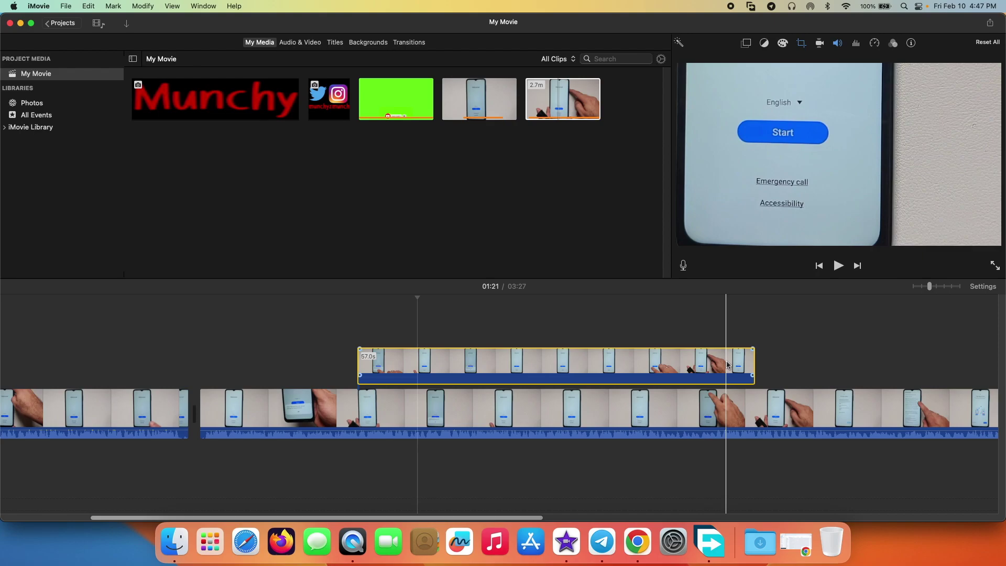
pyautogui.press('Delete')
pyautogui.click(454, 336)
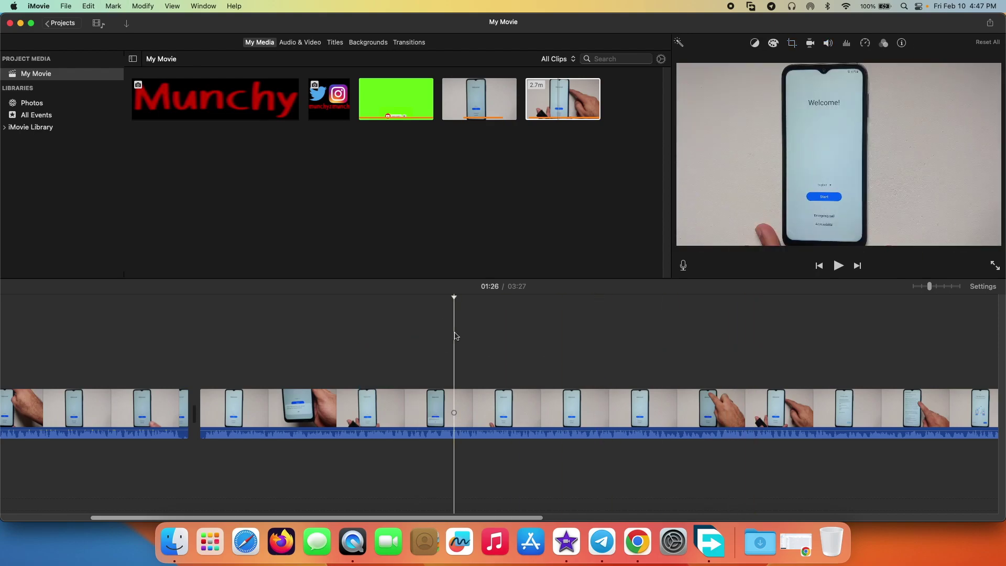
pyautogui.moveTo(409, 517); pyautogui.dragTo(258, 512)
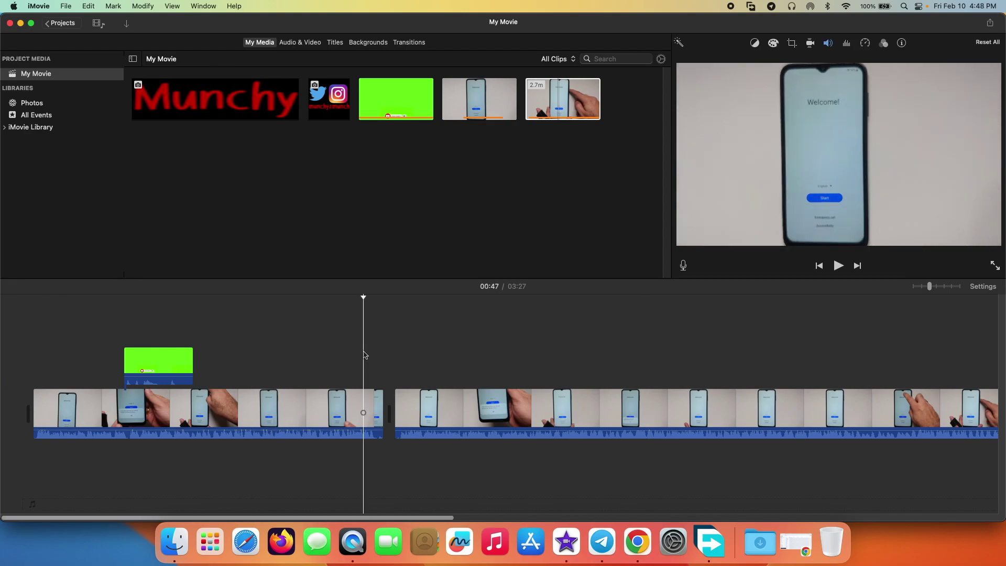
# - Select all clips in the timeline and reduce their background noise at 100%
pyautogui.press('super+a')
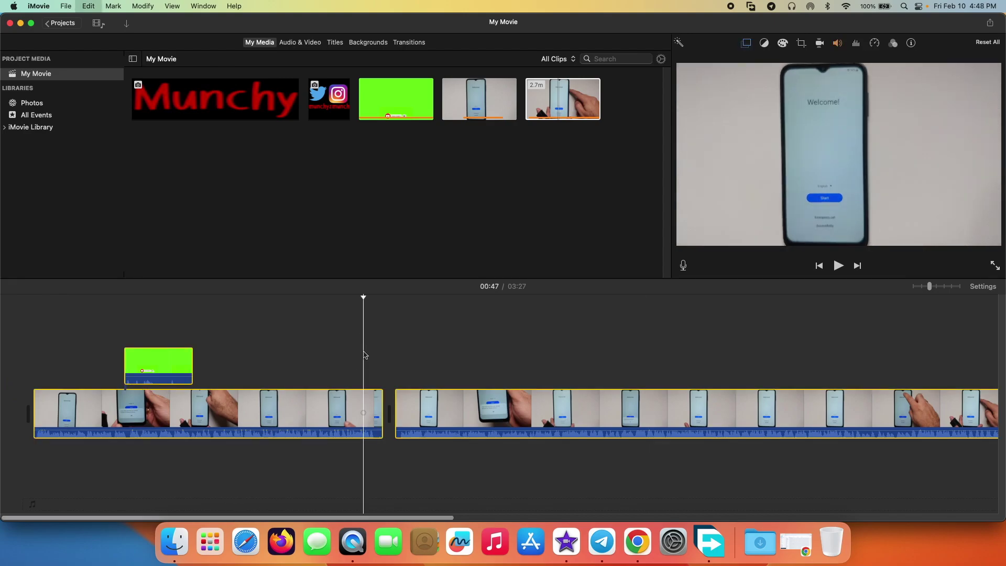
pyautogui.click(527, 337)
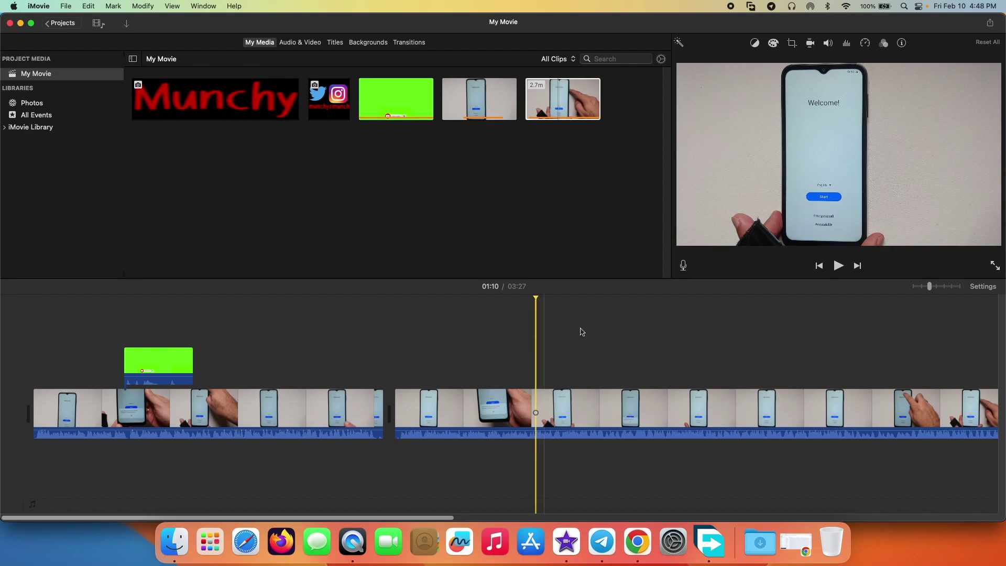
pyautogui.press('super+a')
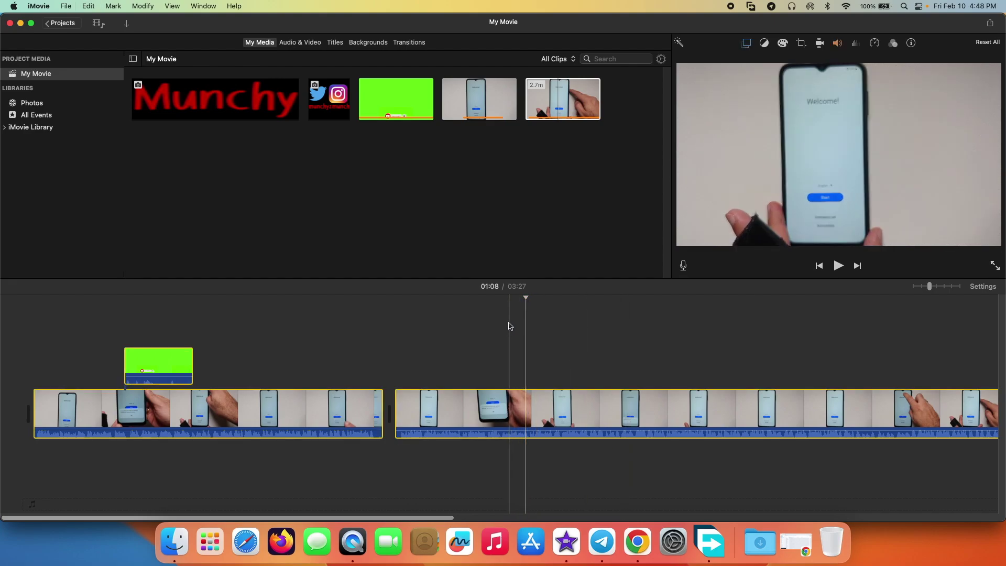
pyautogui.click(441, 353)
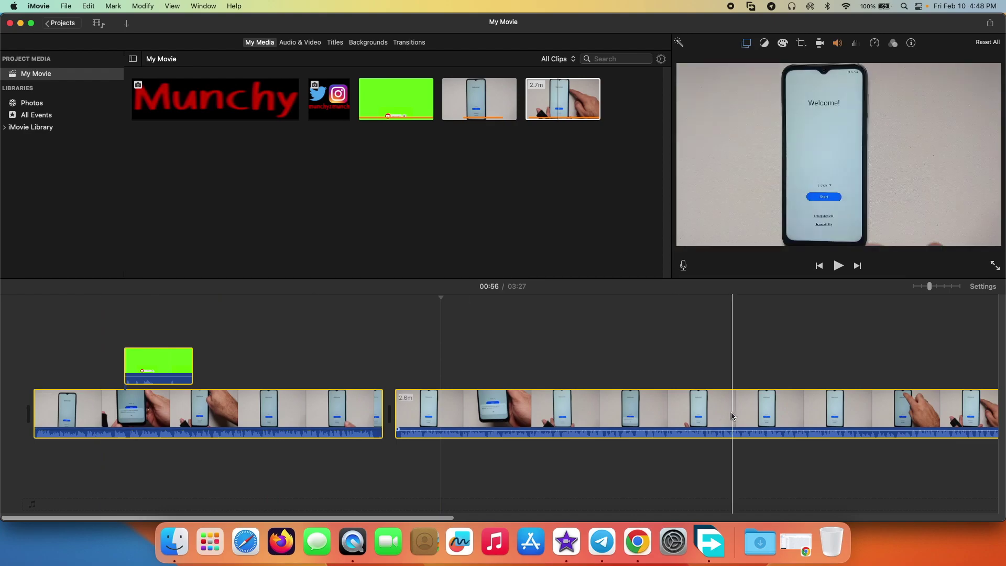
pyautogui.click(856, 44)
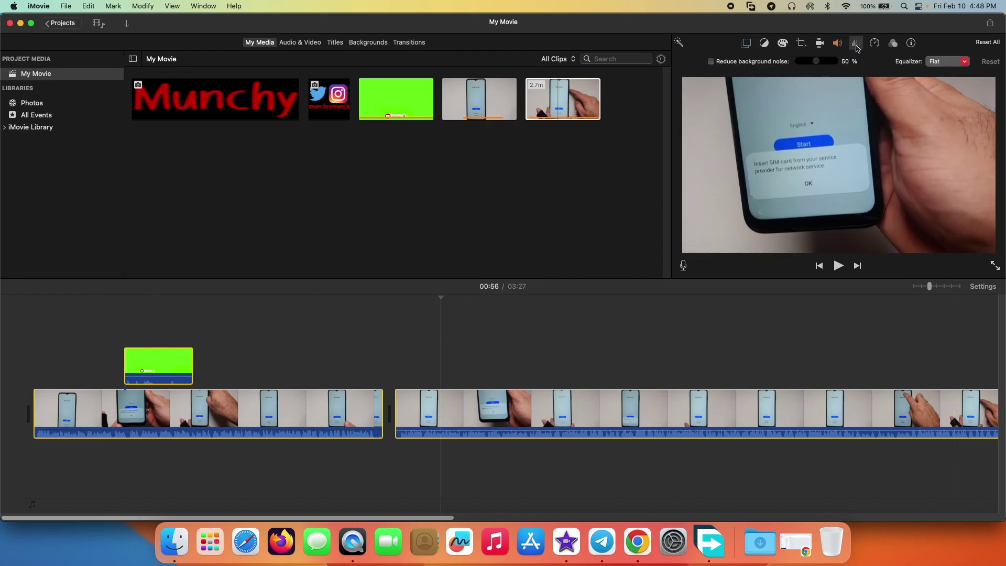
pyautogui.click(739, 62)
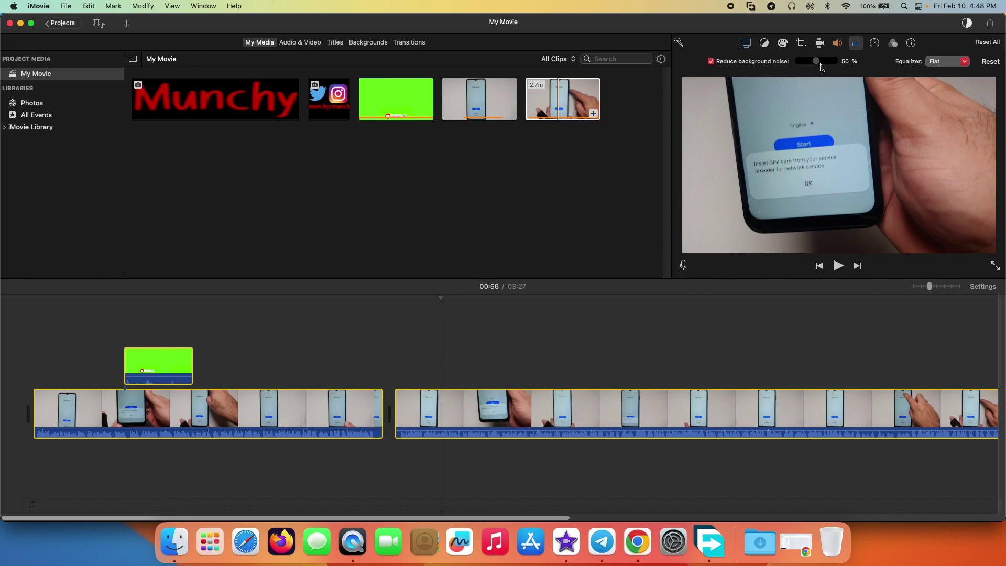
pyautogui.moveTo(820, 64); pyautogui.dragTo(849, 58)
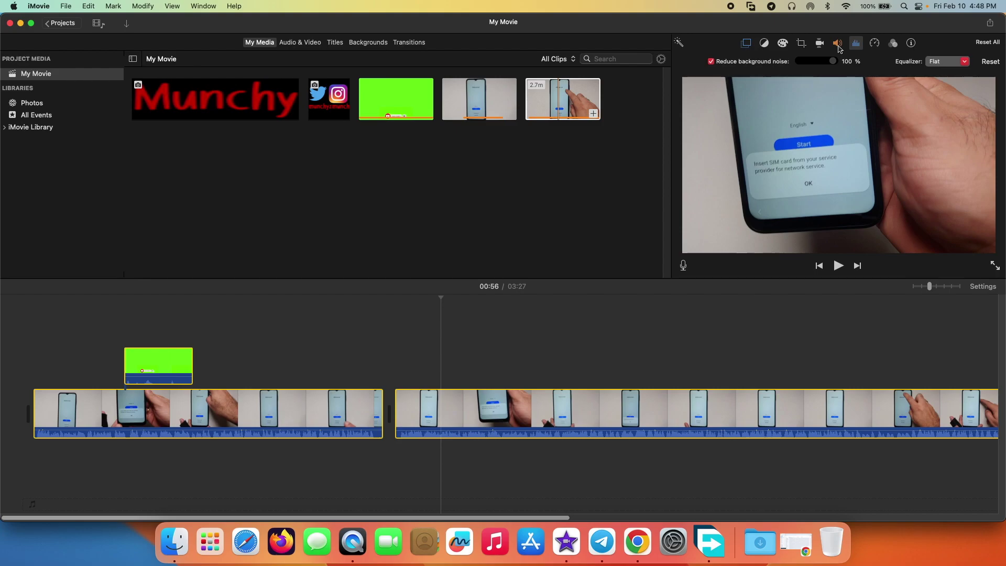
# - Set the volume of all selected clips to 60% and turn on automatic volume, leaving the clips deselected
pyautogui.click(838, 44)
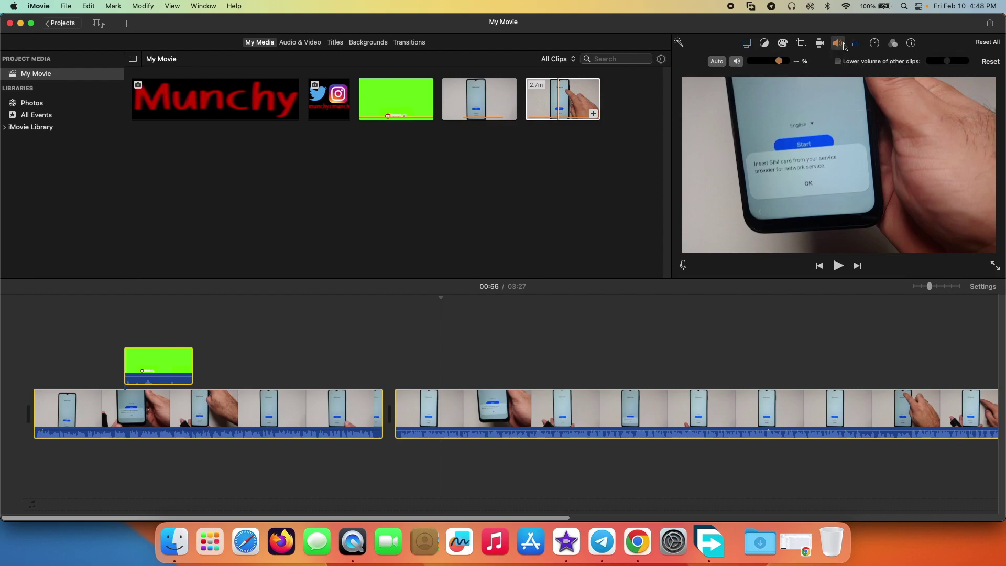
pyautogui.moveTo(780, 63); pyautogui.dragTo(770, 64)
pyautogui.click(717, 62)
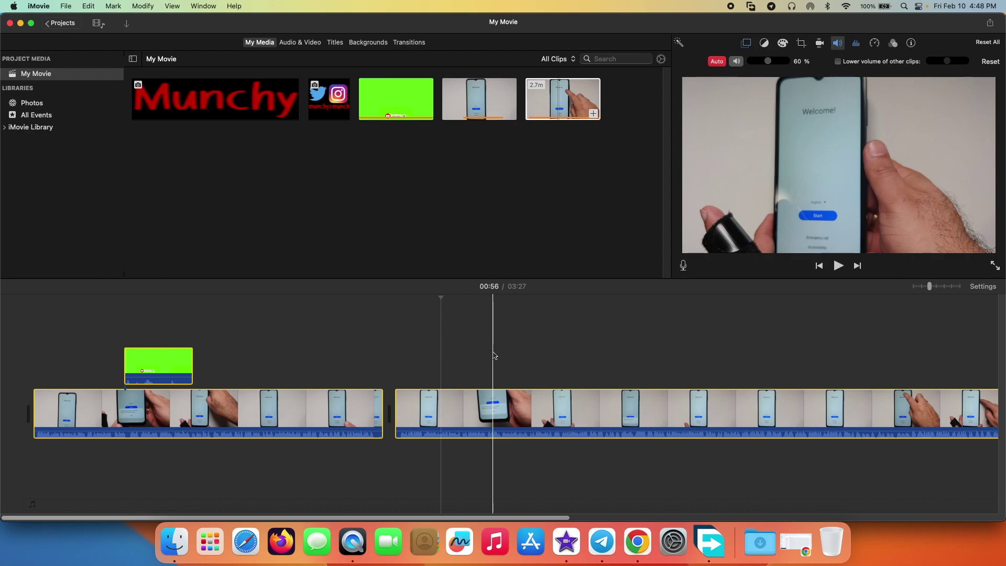
pyautogui.click(572, 346)
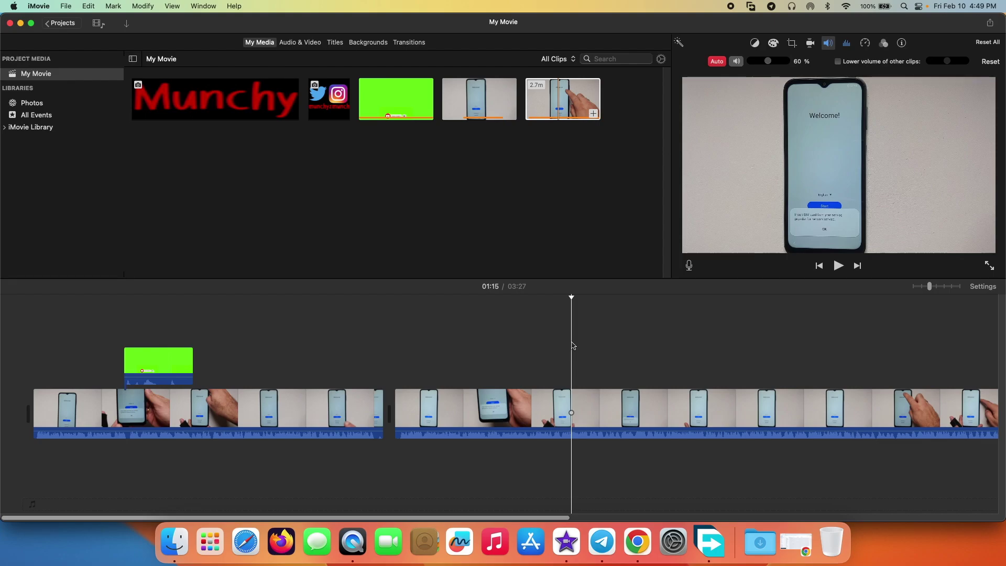
# - Split the second timeline clip at 01:22 and mute its first part
pyautogui.click(621, 419)
pyautogui.press('super+b')
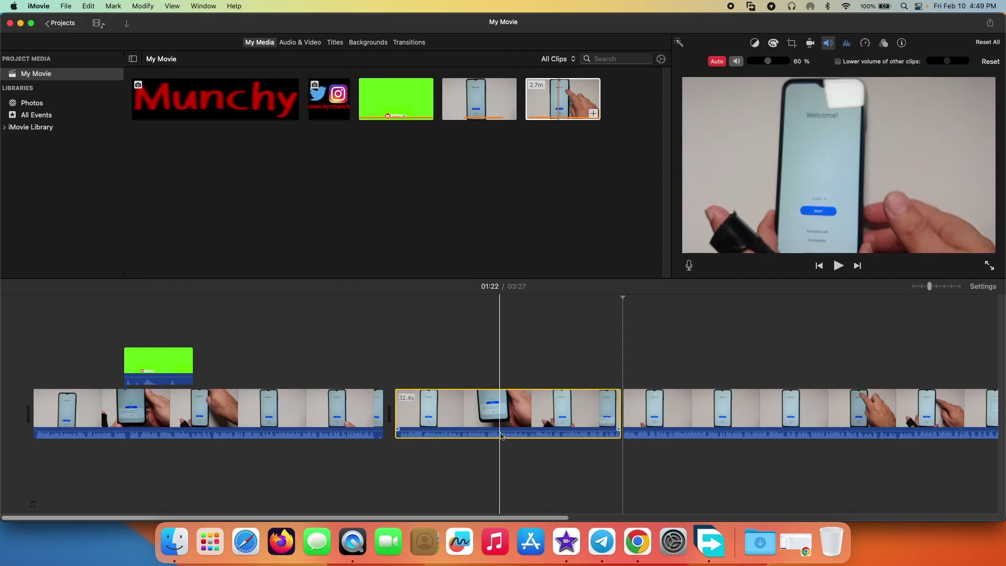
pyautogui.press('super+shift+m')
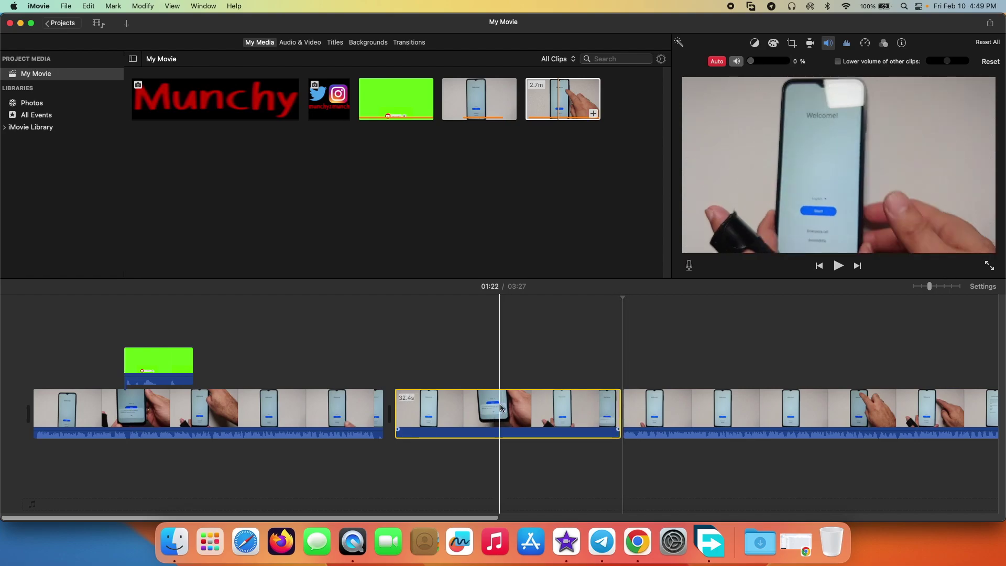
# - Speed up the muted 32.4 s part to about 5 s with the speed editor, undo it, and apply the same speed-up again
pyautogui.rightClick(485, 403)
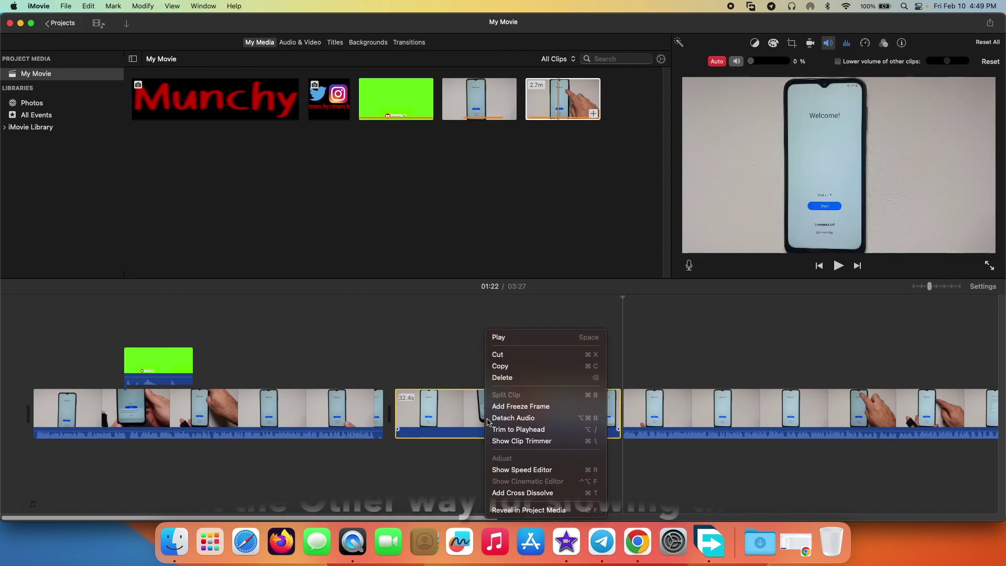
pyautogui.click(501, 470)
pyautogui.moveTo(615, 392); pyautogui.dragTo(422, 400)
pyautogui.click(363, 371)
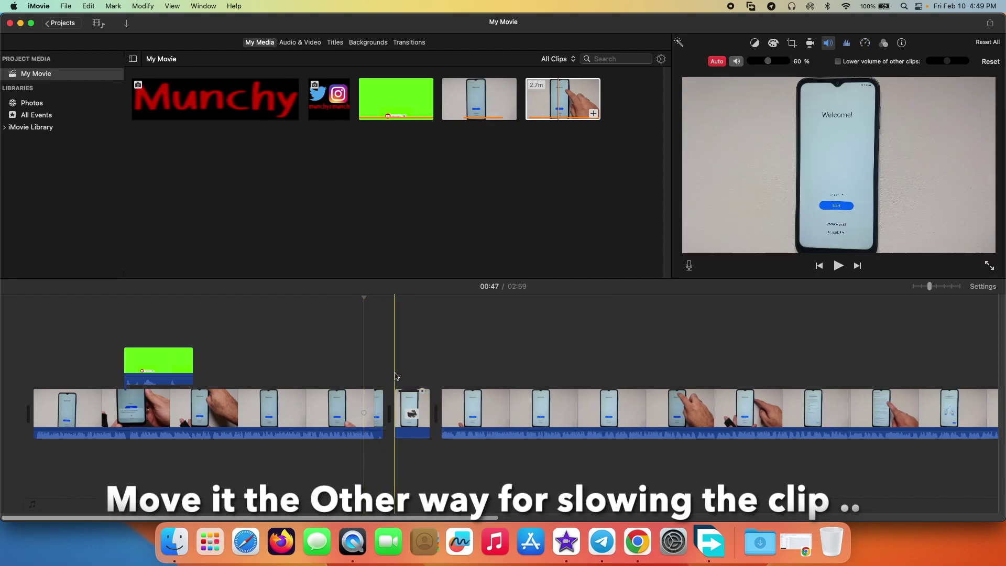
pyautogui.press('super+z')
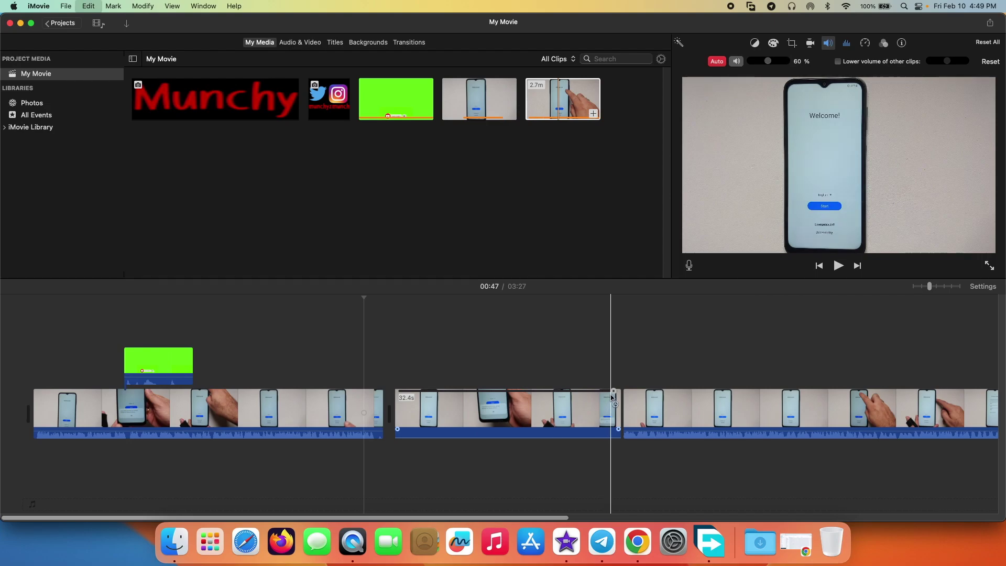
pyautogui.moveTo(612, 391); pyautogui.dragTo(423, 401)
pyautogui.click(419, 367)
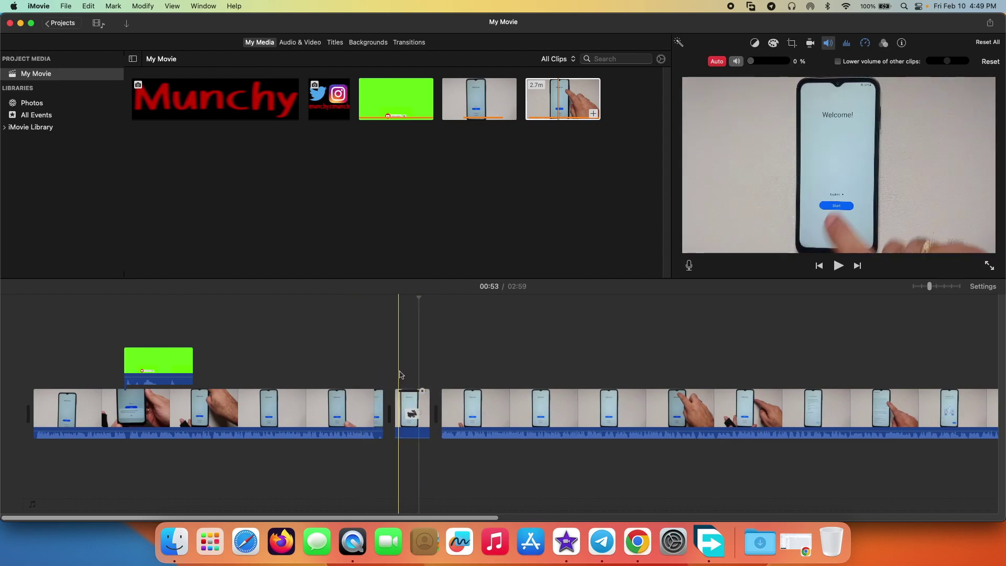
# - Select all timeline clips and open the file export settings for the movie
pyautogui.click(476, 368)
pyautogui.press('super+a')
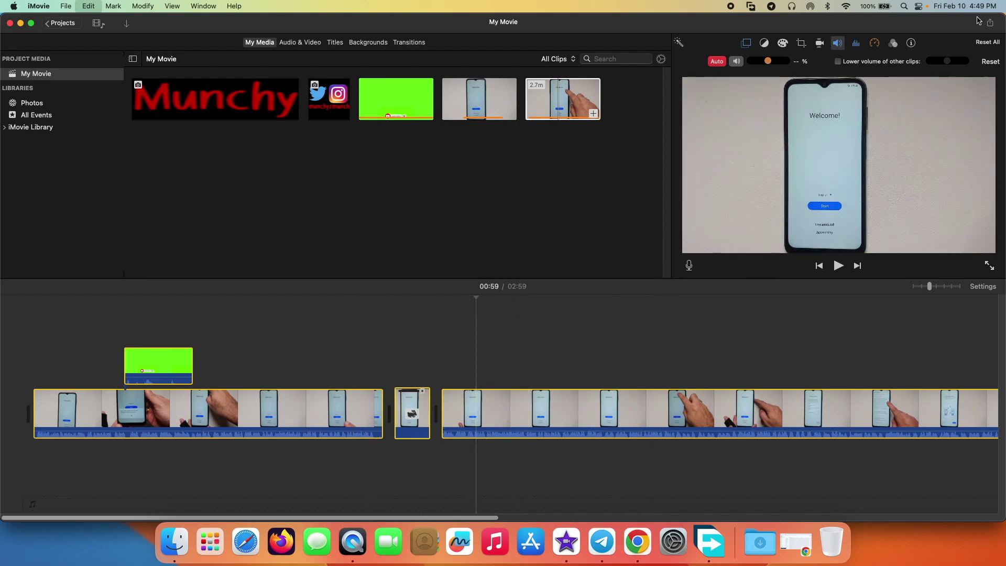
pyautogui.click(992, 26)
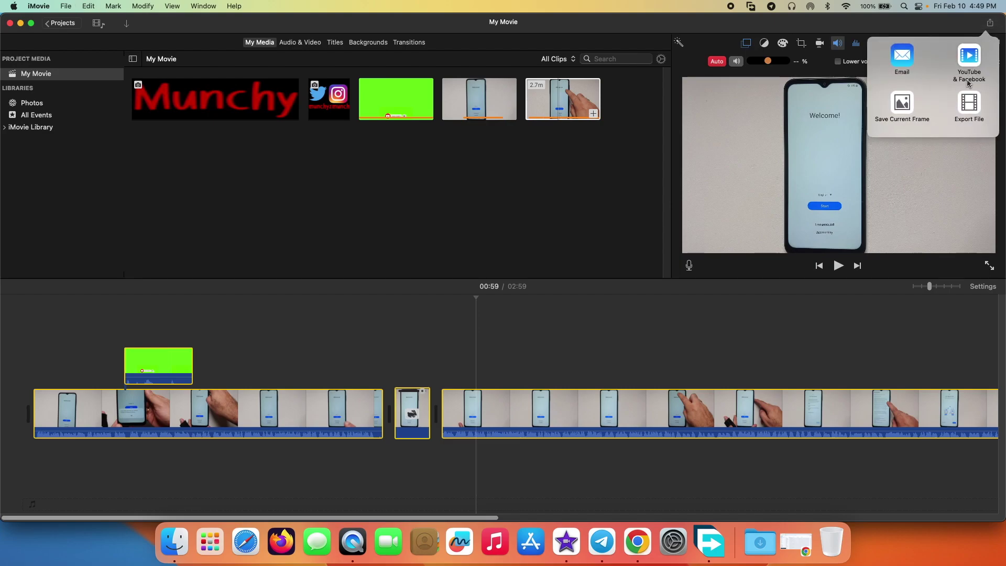
pyautogui.click(974, 103)
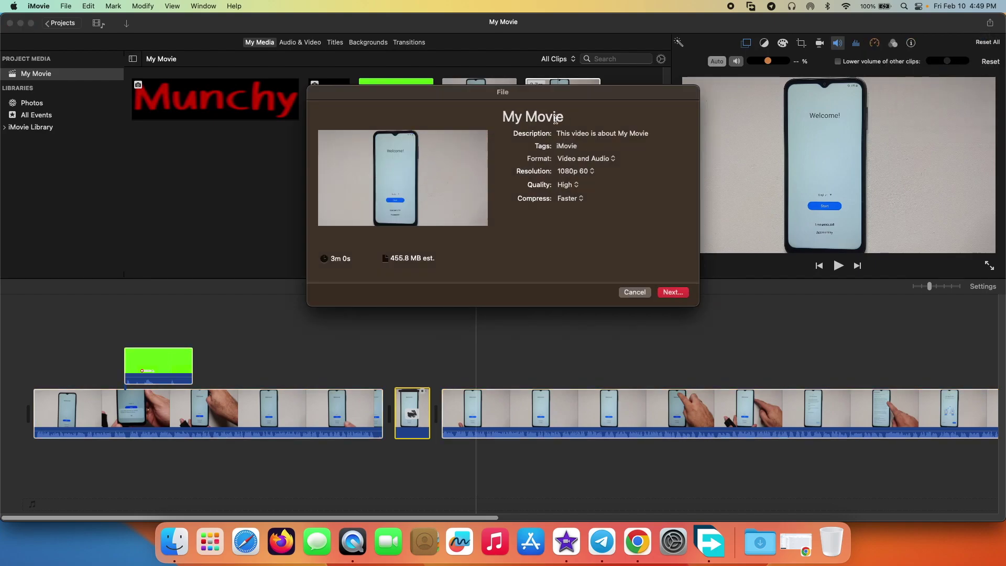
# - Review the export options, keeping format Video and Audio, resolution 1080p 60 and quality High, and examine the compression choices
pyautogui.click(609, 159)
pyautogui.click(592, 159)
pyautogui.click(570, 176)
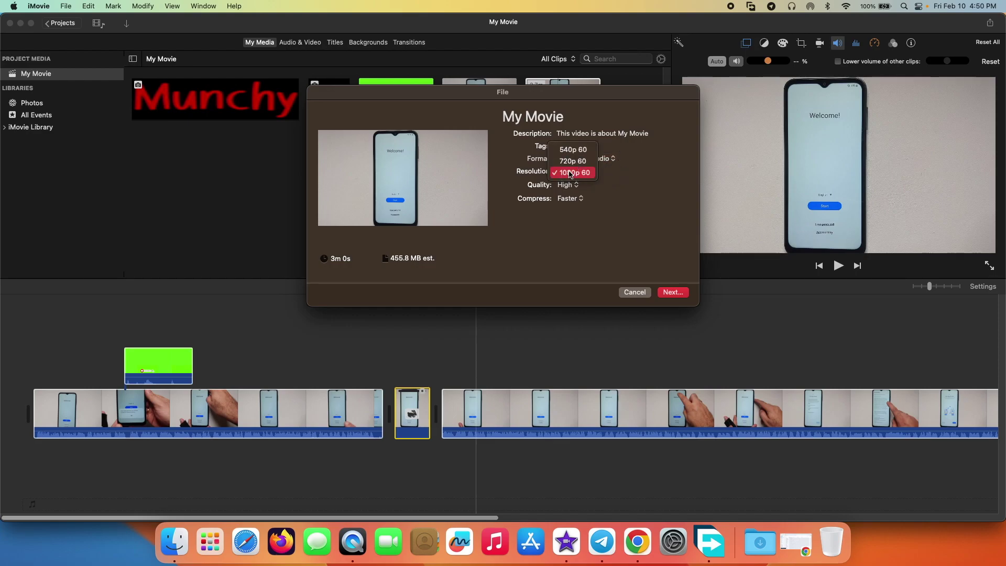
pyautogui.click(626, 214)
pyautogui.click(575, 189)
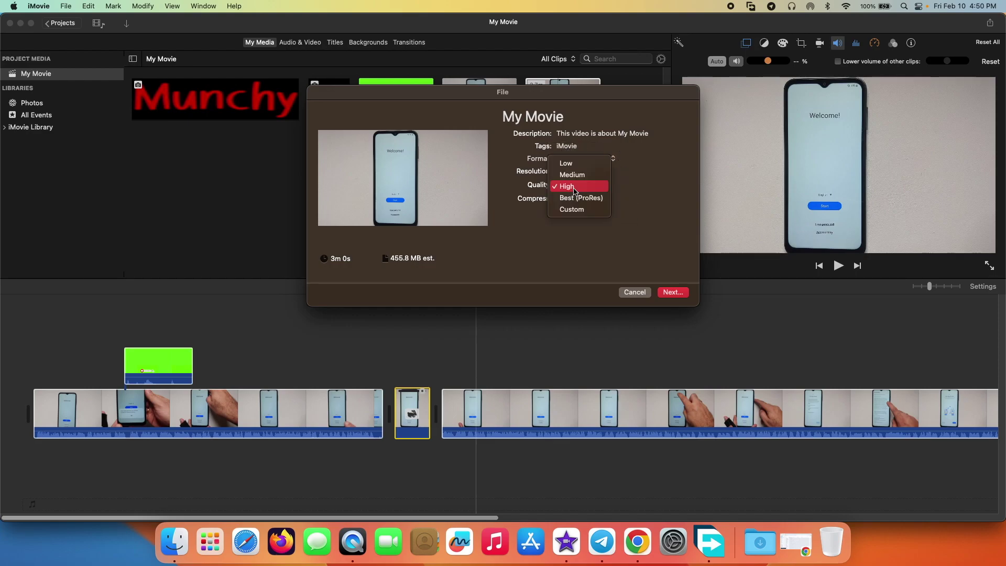
pyautogui.click(574, 188)
pyautogui.click(572, 201)
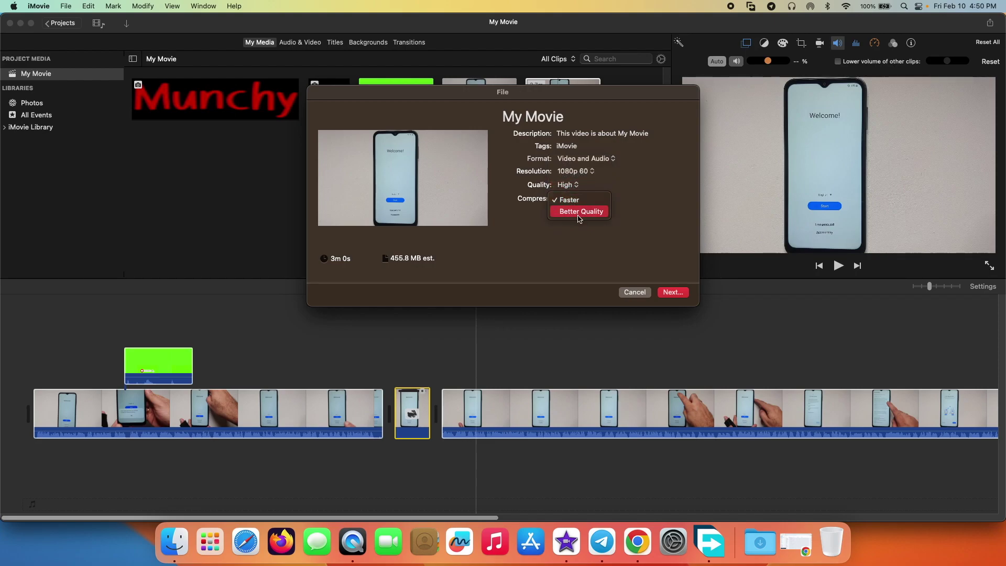
pyautogui.click(579, 218)
pyautogui.click(581, 200)
pyautogui.click(581, 203)
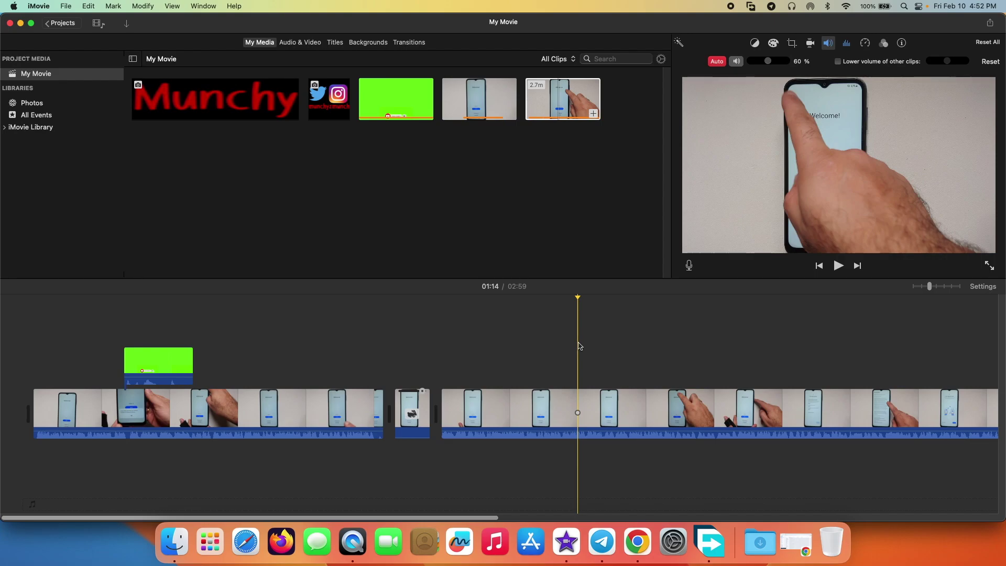
# - Place the playhead near the start of the third timeline clip and select every clip in the timeline
pyautogui.click(488, 343)
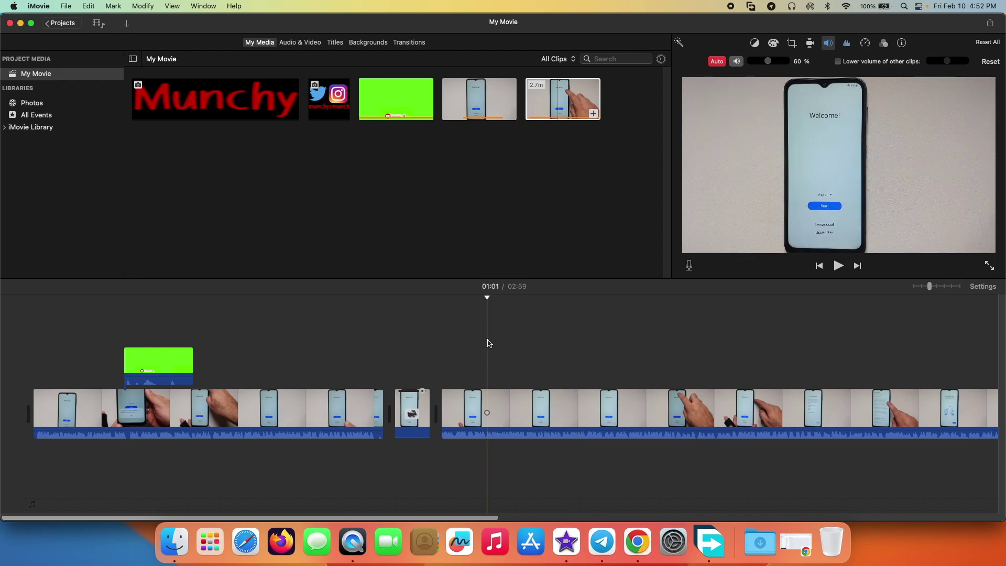
pyautogui.click(446, 324)
pyautogui.press('super+a')
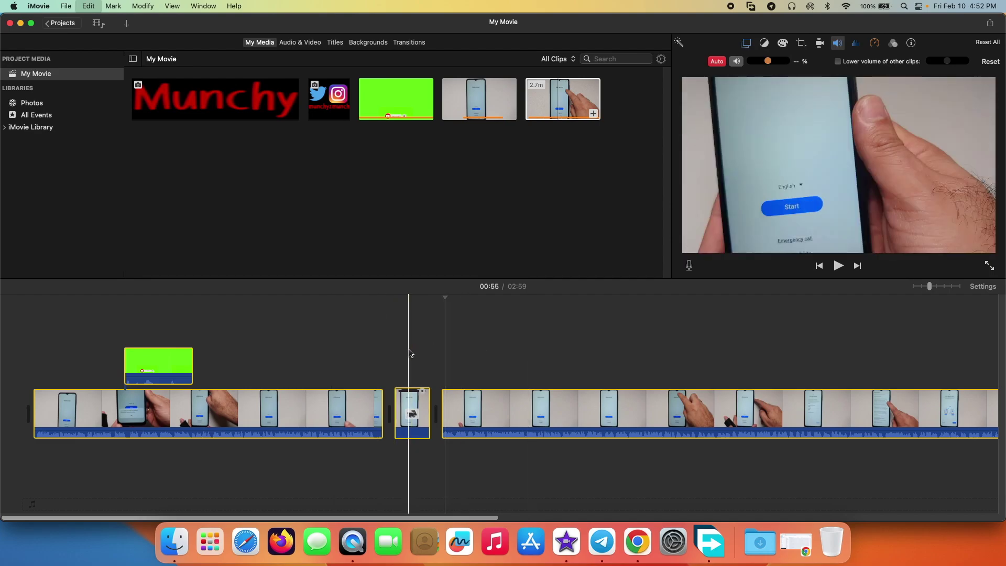
# - Delete all clips from the timeline and remove the two phone videos from the movie's media library, keeping the Munchy, social and green-screen media
pyautogui.press('Delete')
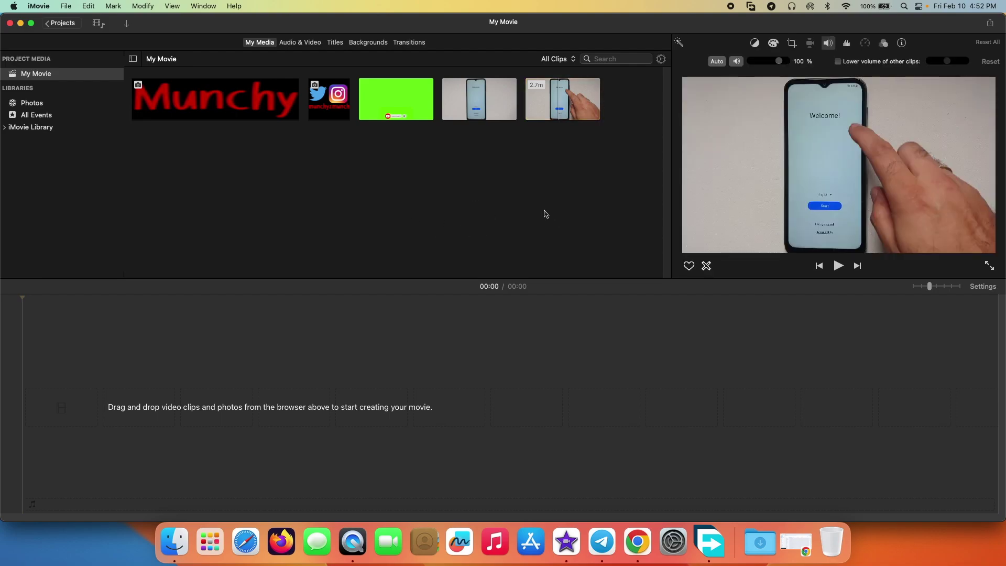
pyautogui.click(490, 102)
pyautogui.click(582, 103)
pyautogui.rightClick(582, 104)
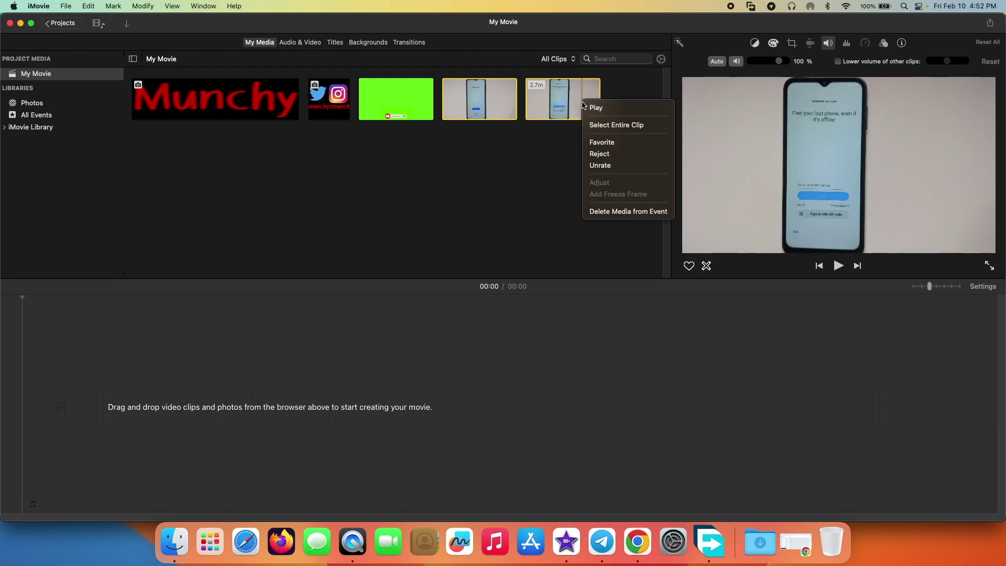
pyautogui.click(621, 212)
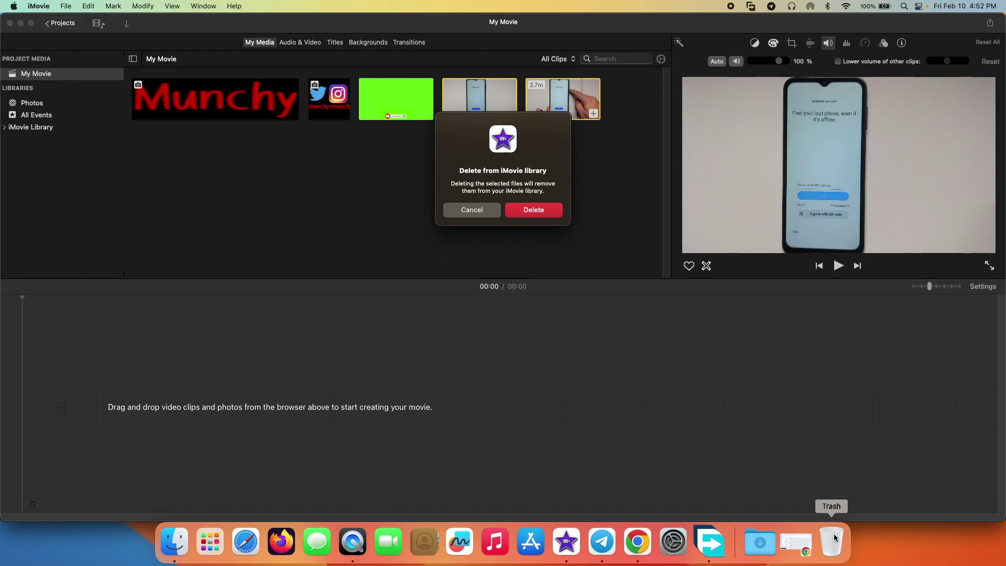
pyautogui.click(542, 212)
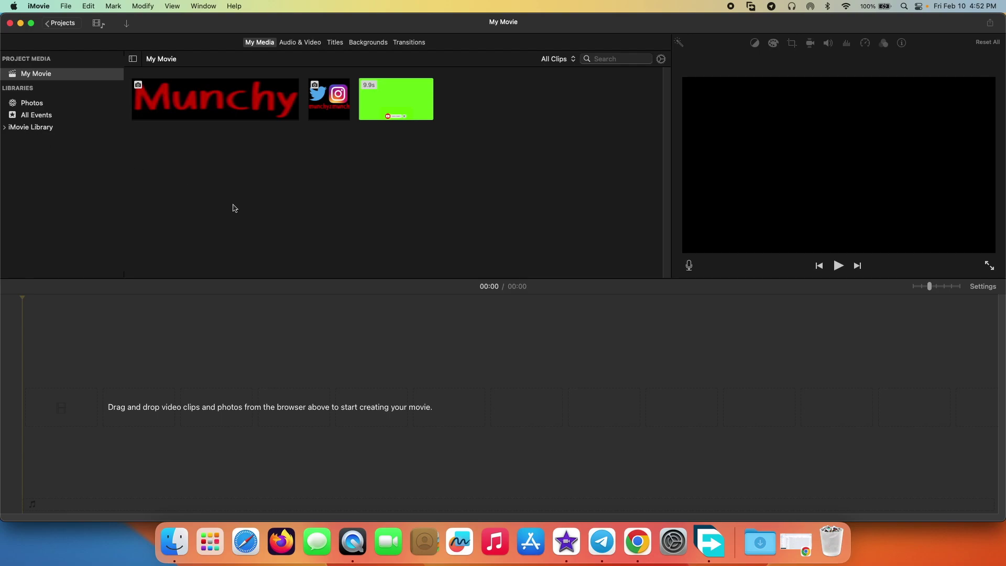
# - Show the iMovie Library contents and quit iMovie
pyautogui.click(152, 105)
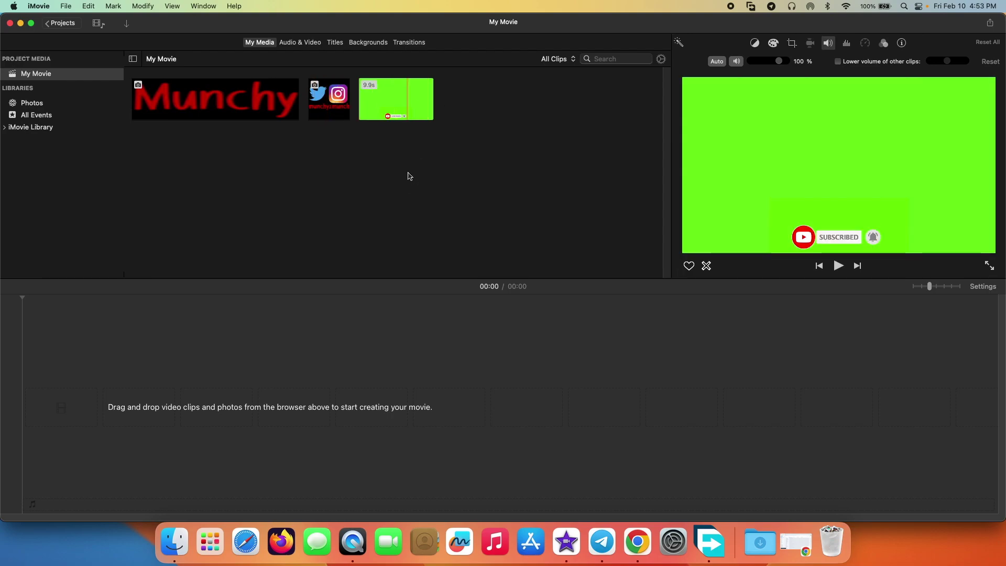
pyautogui.click(9, 132)
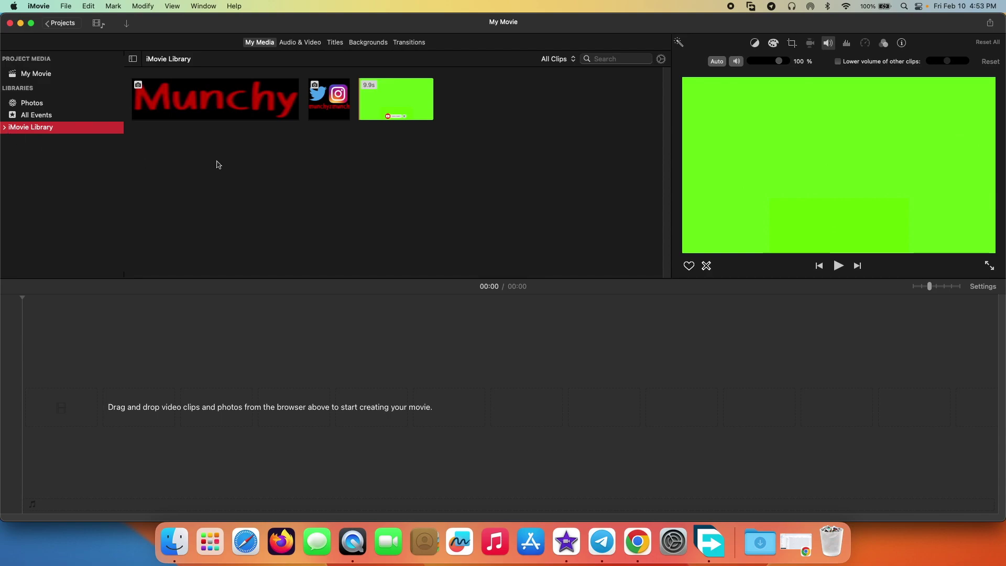
pyautogui.click(42, 7)
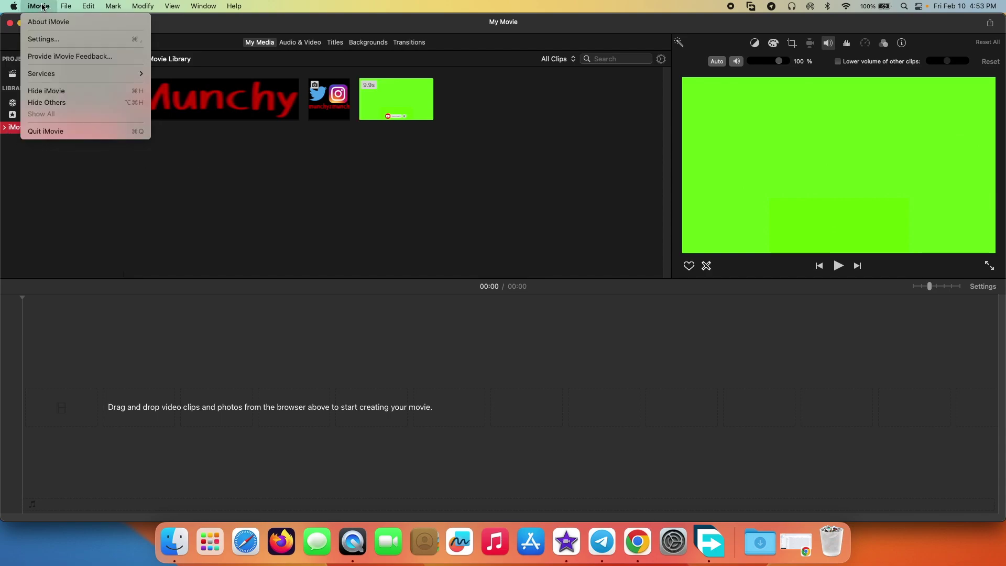
pyautogui.click(75, 132)
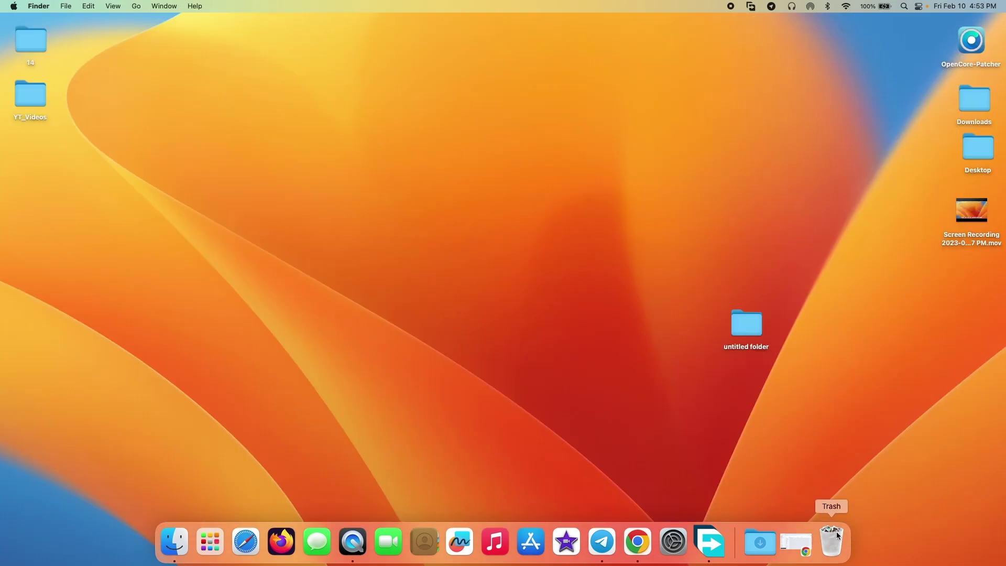
pyautogui.rightClick(837, 545)
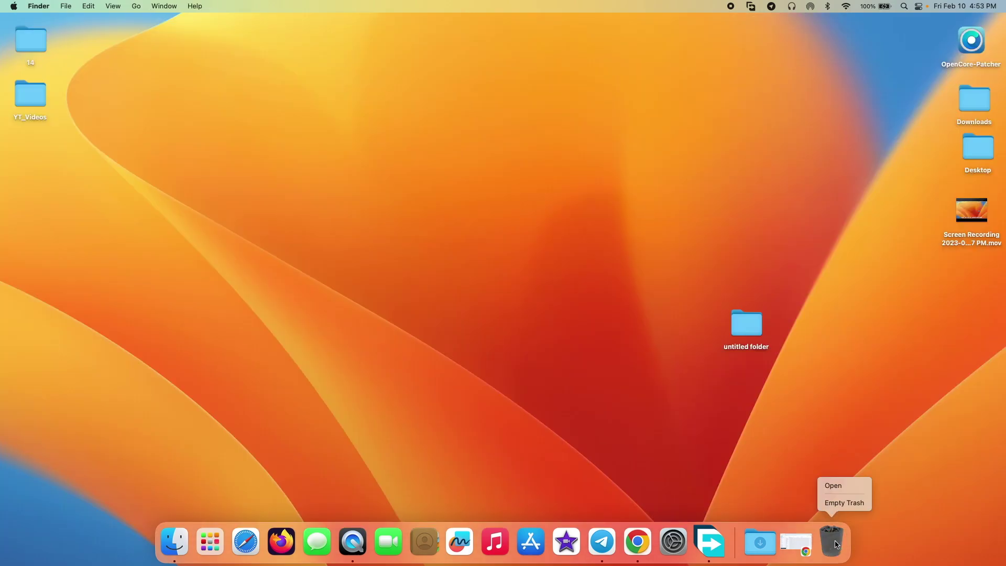
pyautogui.click(845, 504)
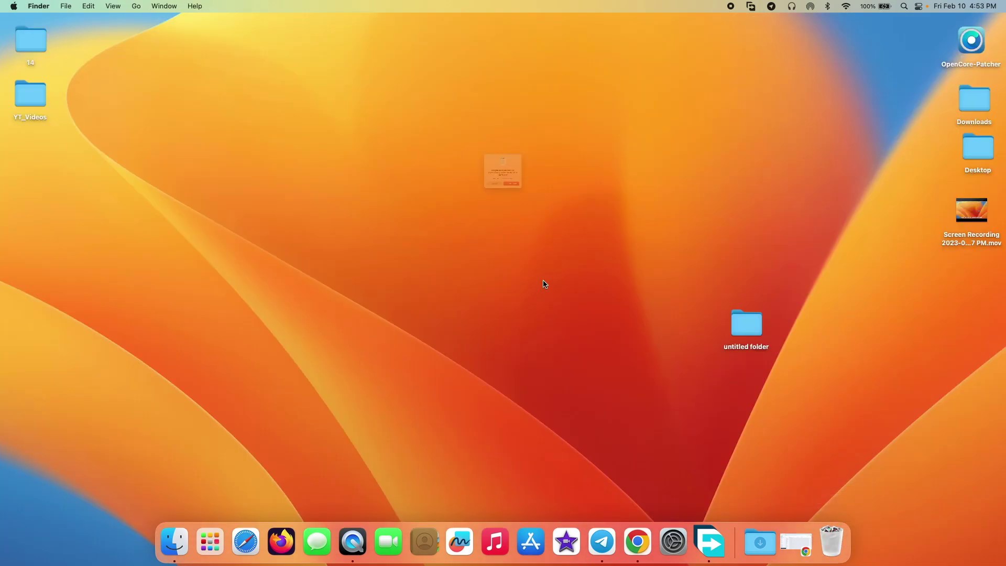
pyautogui.click(466, 223)
# - Open the Trash and, beside it, the samsung-skip-setup folder inside YT_Videos > HowTo to compare the deleted videos with the originals
pyautogui.click(834, 545)
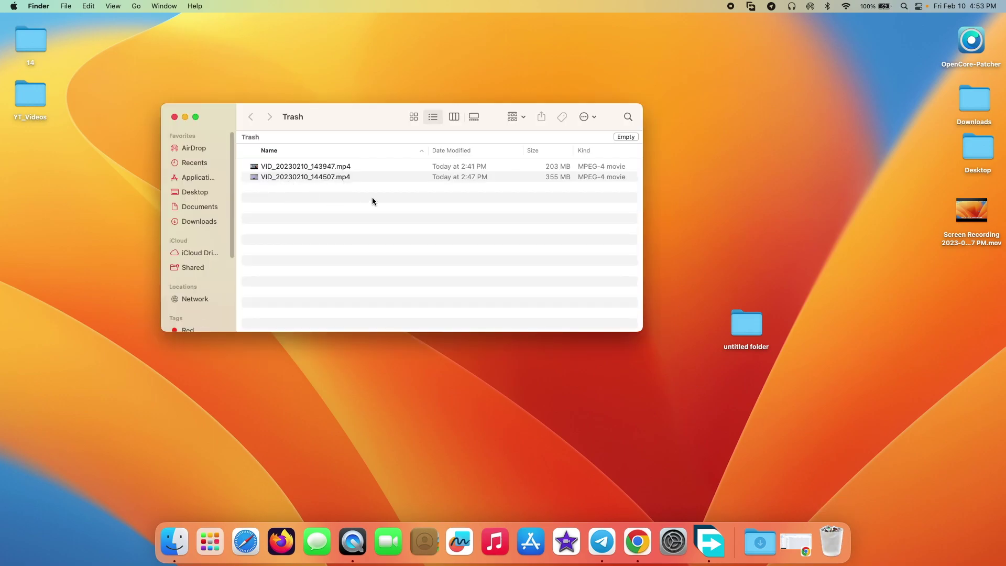
pyautogui.doubleClick(30, 96)
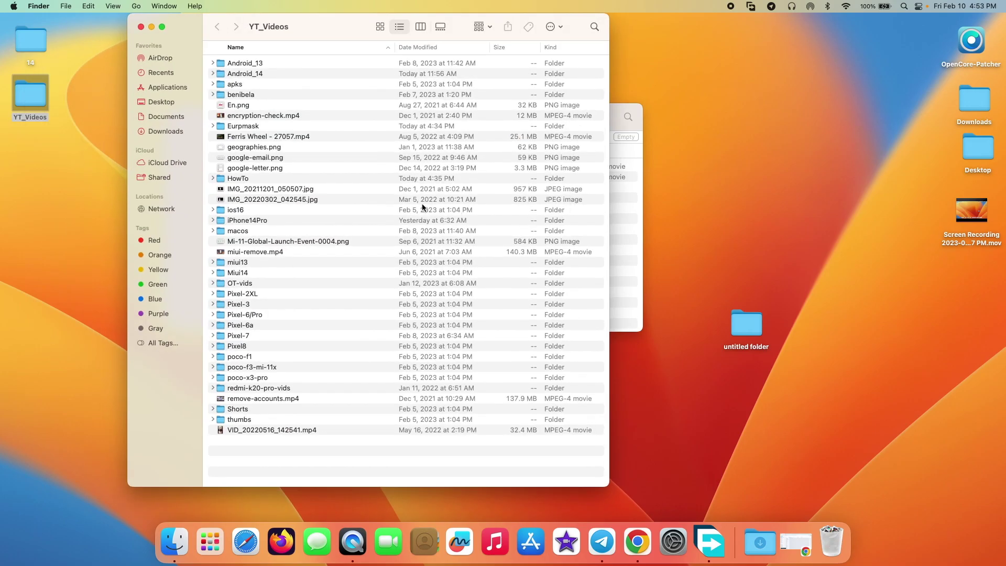
pyautogui.moveTo(307, 26); pyautogui.dragTo(589, 26)
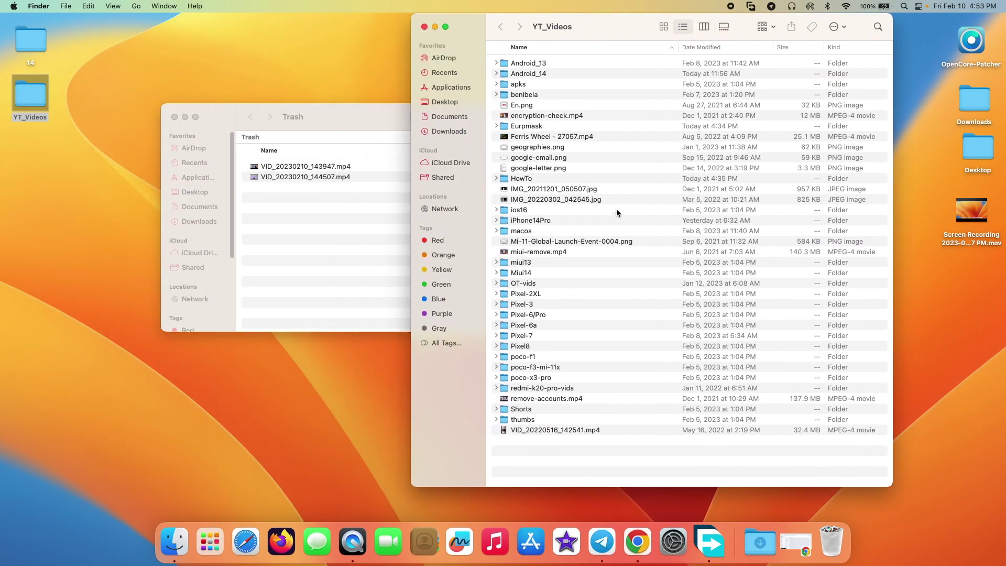
pyautogui.doubleClick(527, 179)
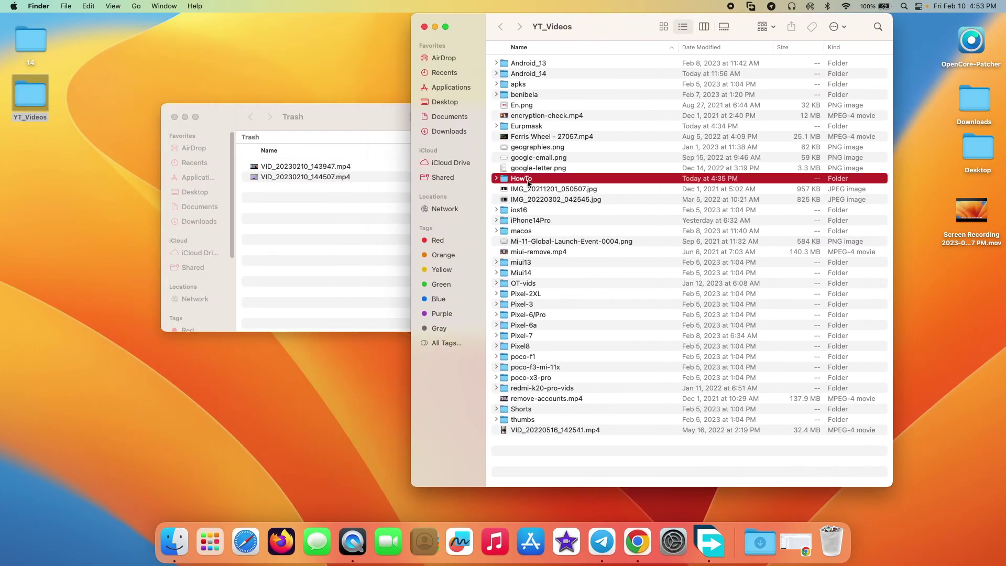
pyautogui.doubleClick(551, 64)
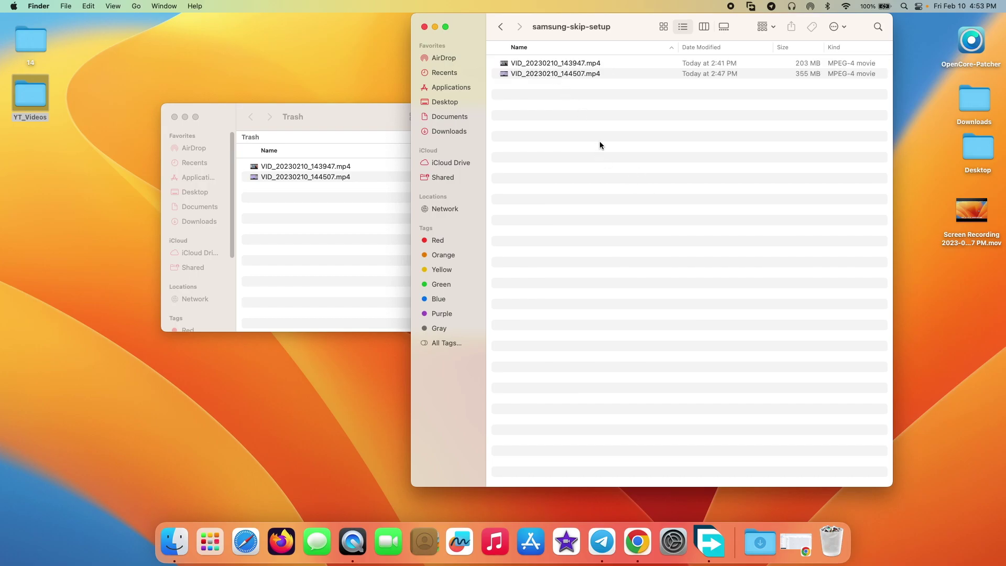
# - Empty the Trash to permanently remove the two deleted phone videos
pyautogui.click(332, 119)
pyautogui.rightClick(837, 532)
pyautogui.click(845, 504)
pyautogui.press('Return')
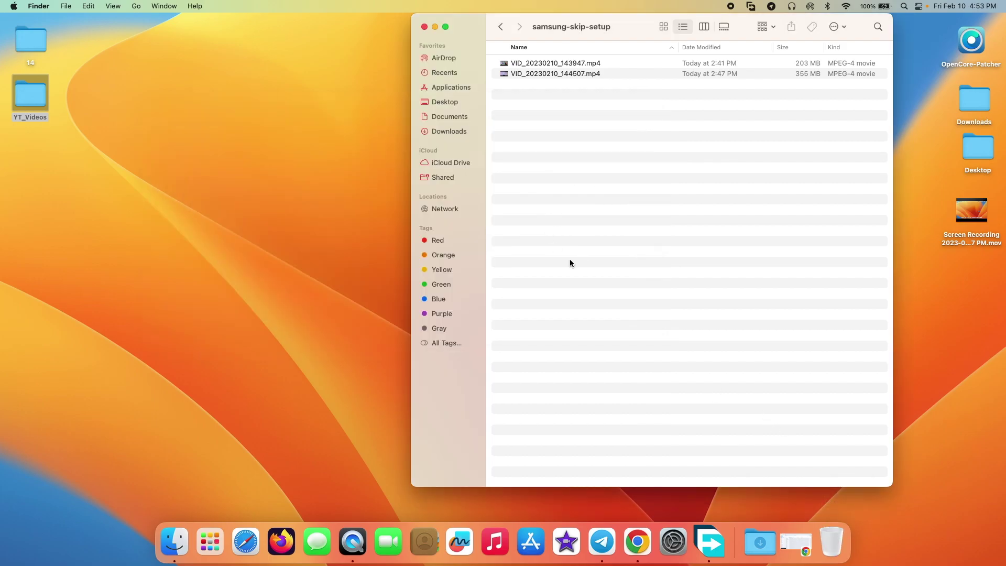